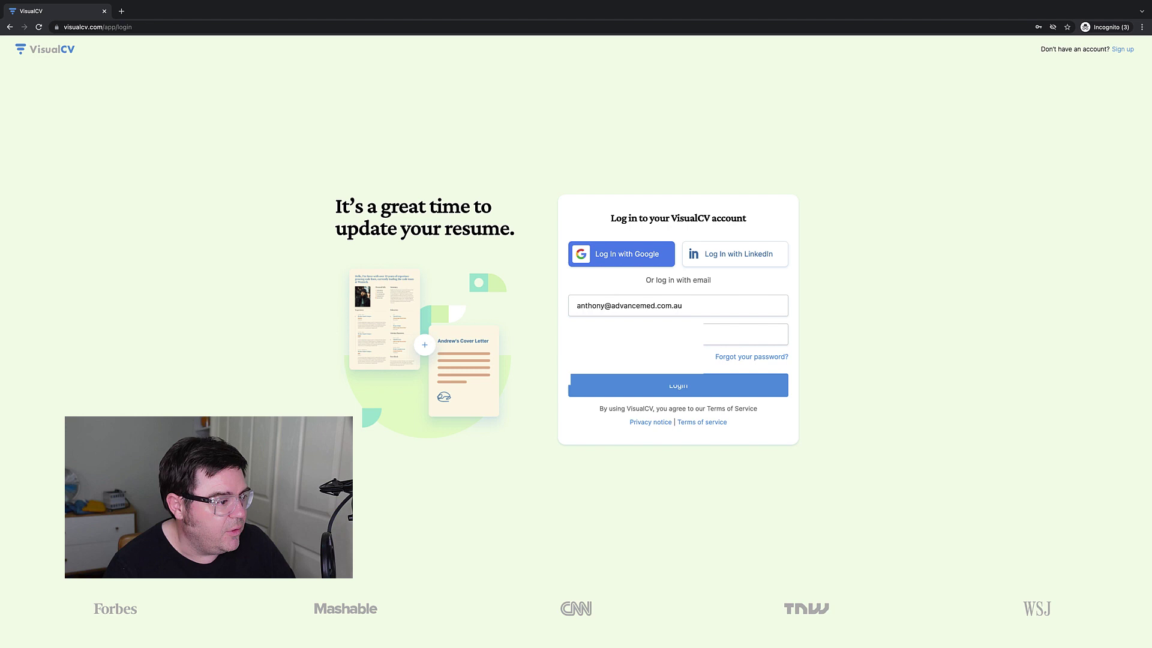
Log in to VisualCV using the browser's saved password.
click(600, 334)
key(Down)
key(Return)
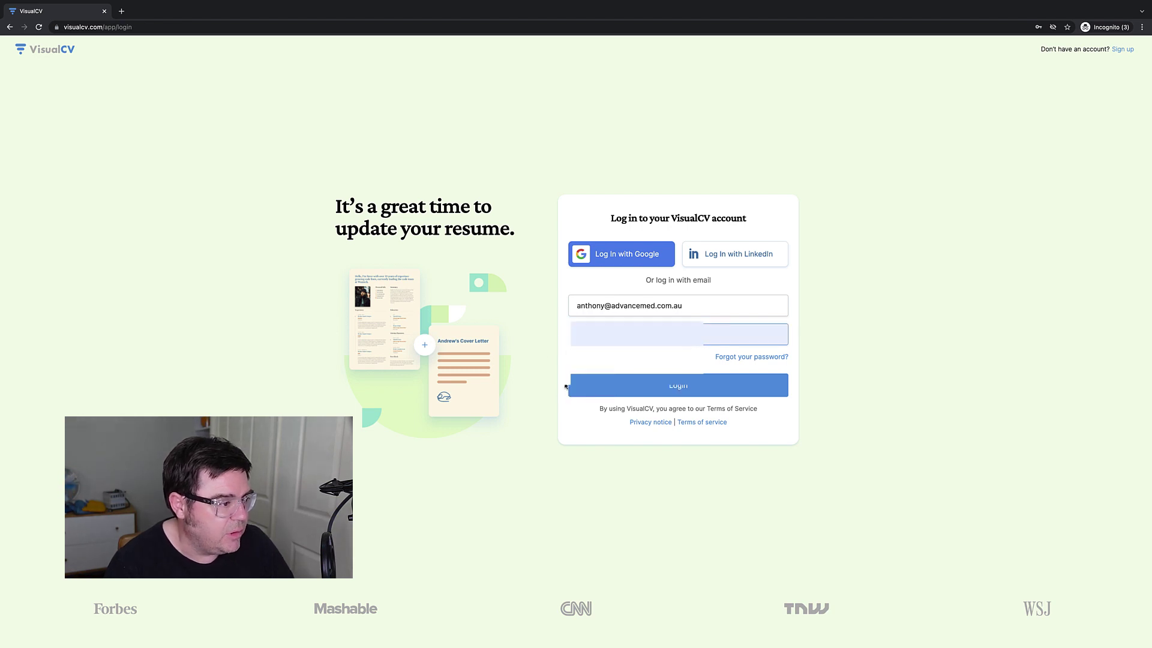
click(570, 386)
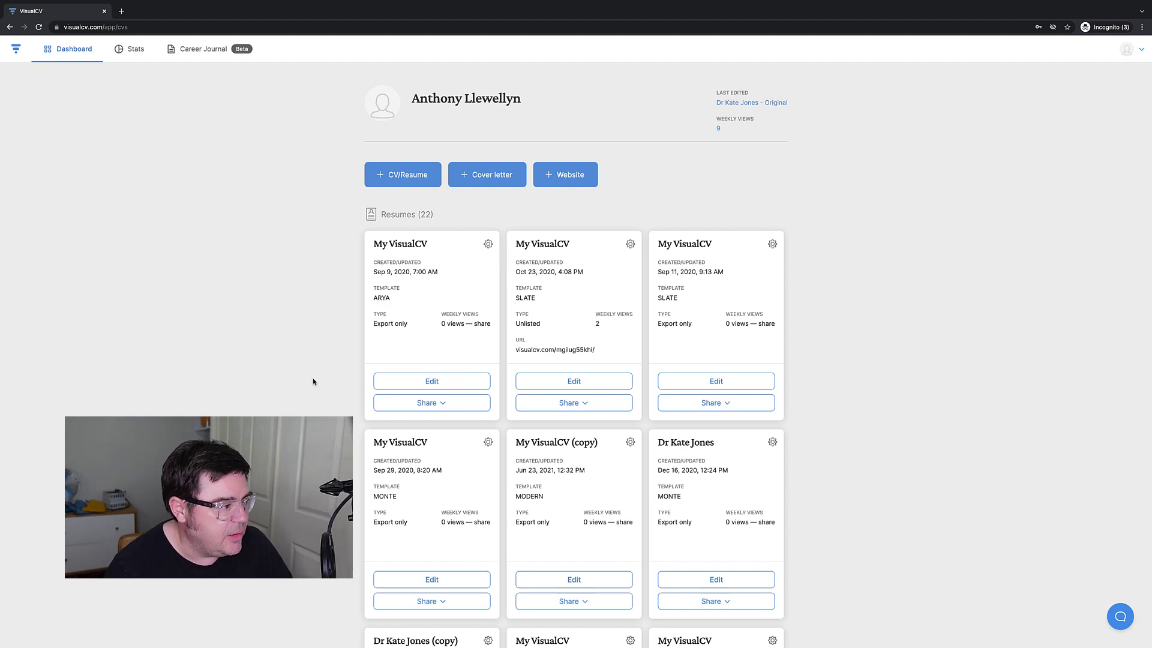
Browse the dashboard's 22 resumes and 2 cover letters and view the account menu.
scroll(312, 382, down, 4)
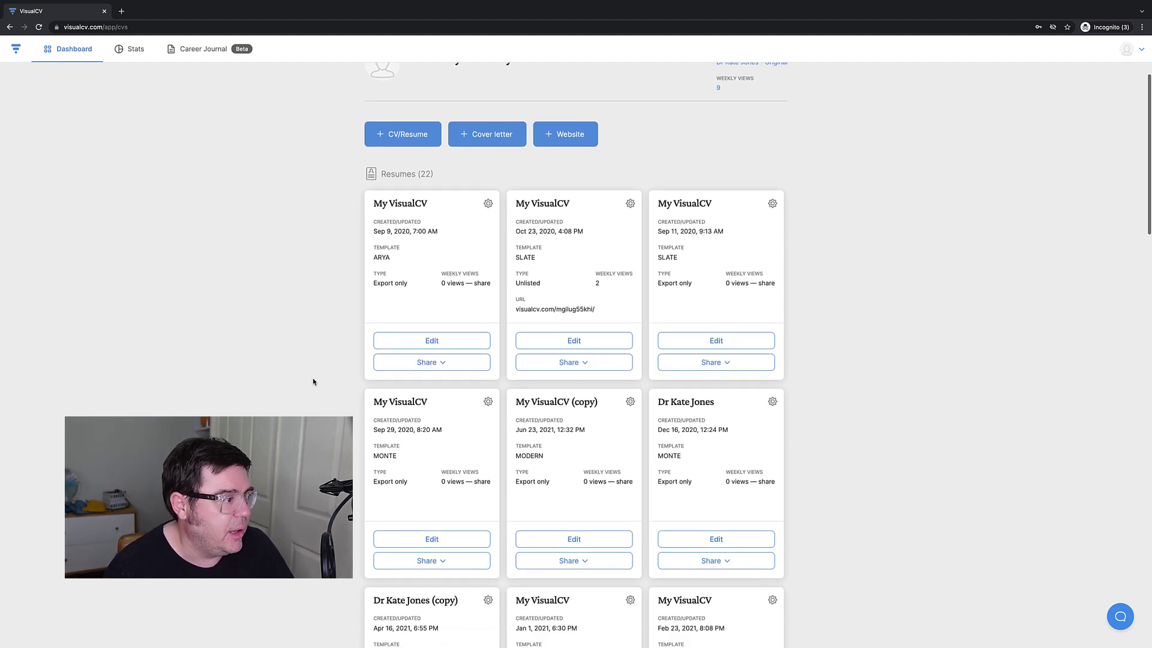
scroll(312, 382, up, 4)
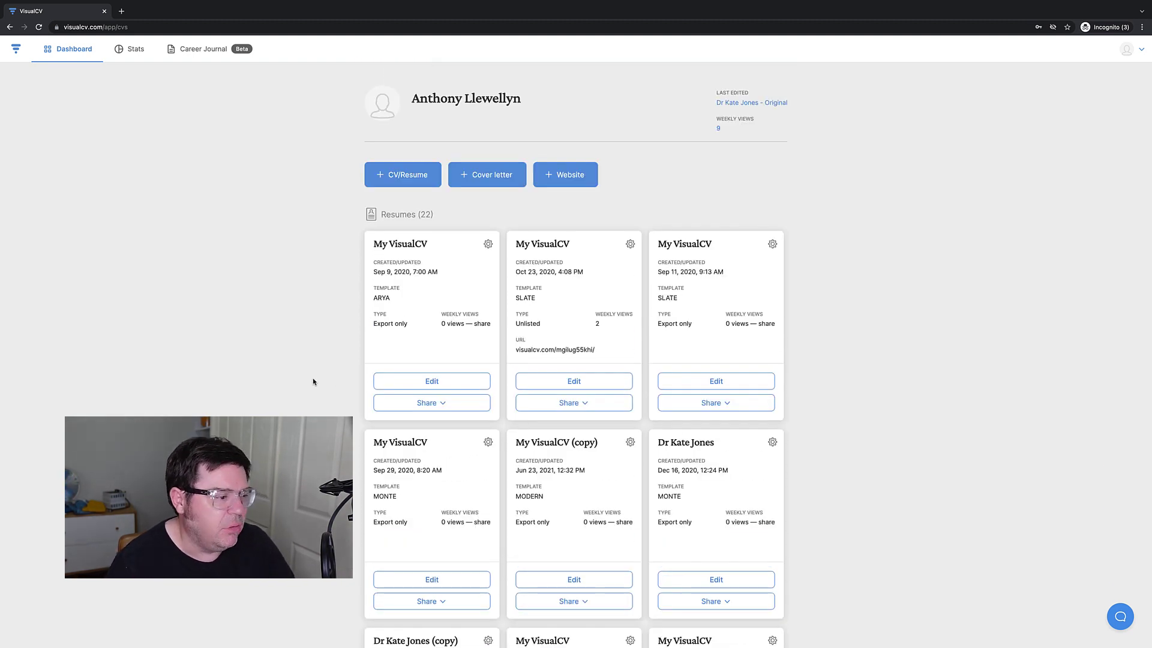
click(1127, 49)
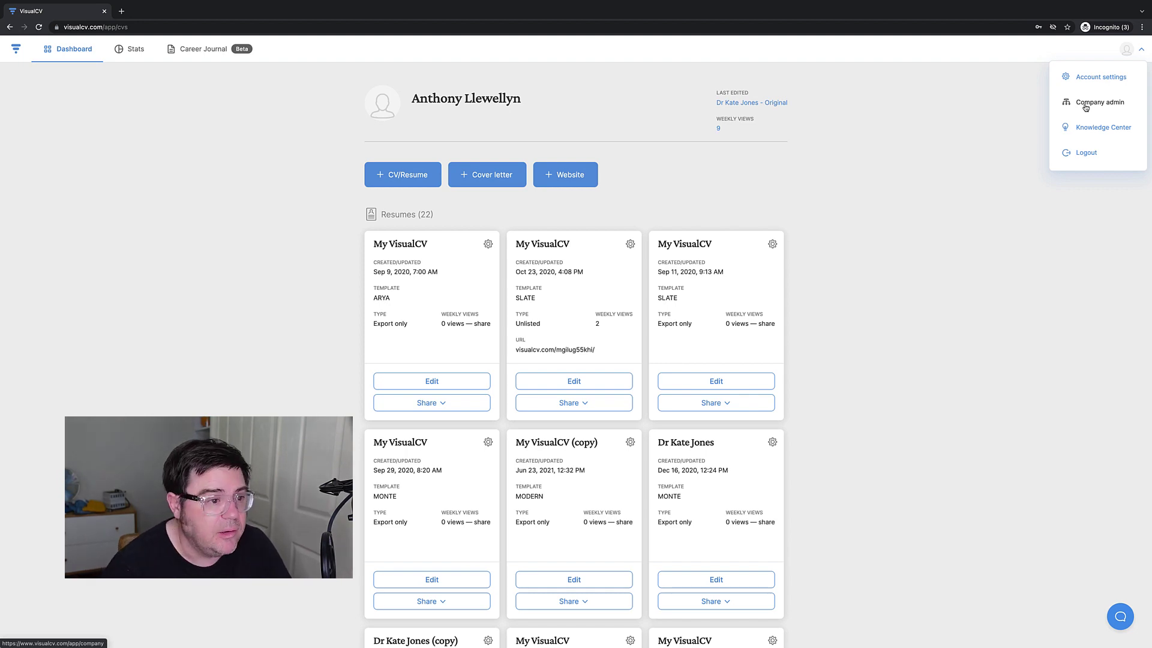
scroll(215, 404, down, 4)
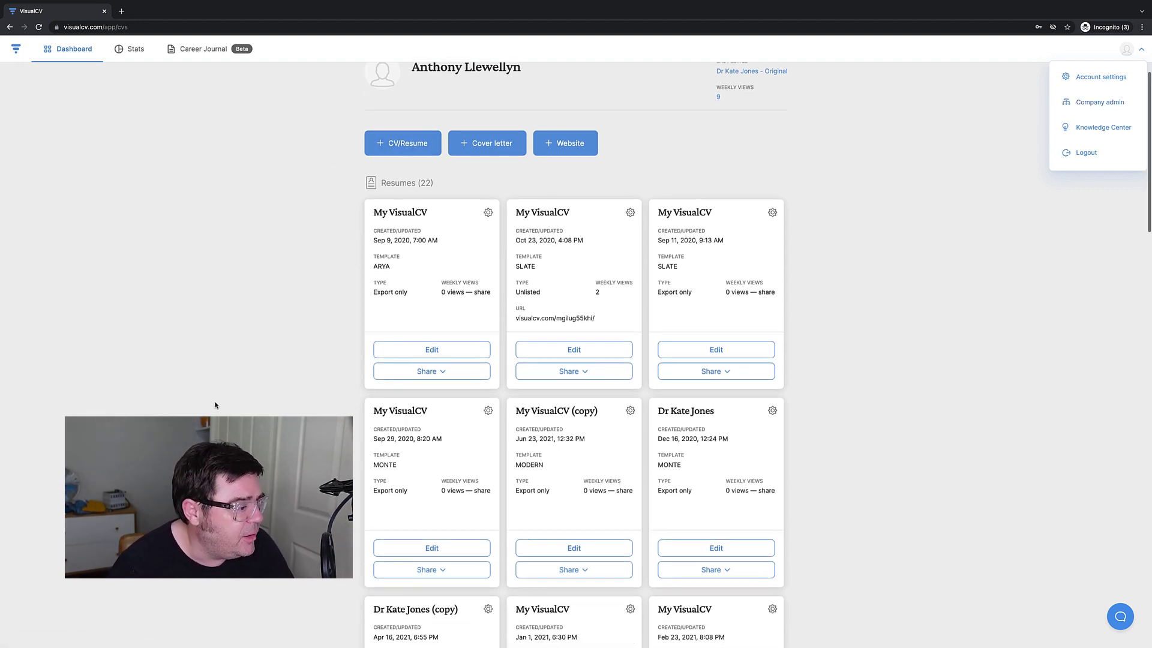
scroll(216, 404, down, 15)
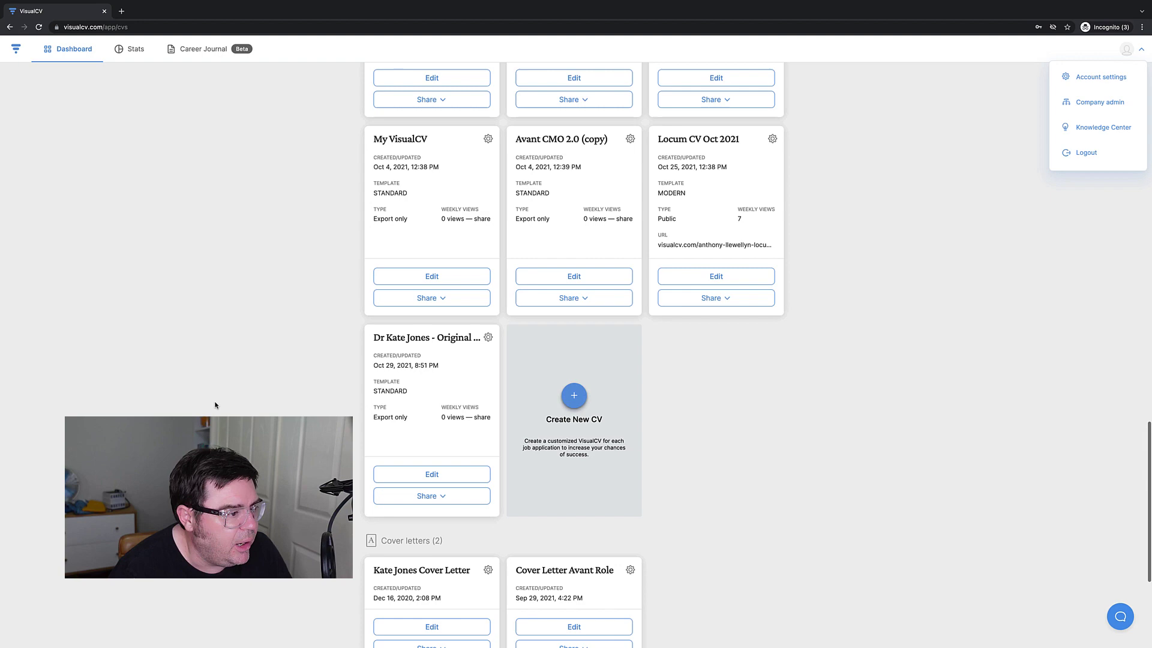
scroll(218, 360, up, 20)
scroll(219, 324, down, 3)
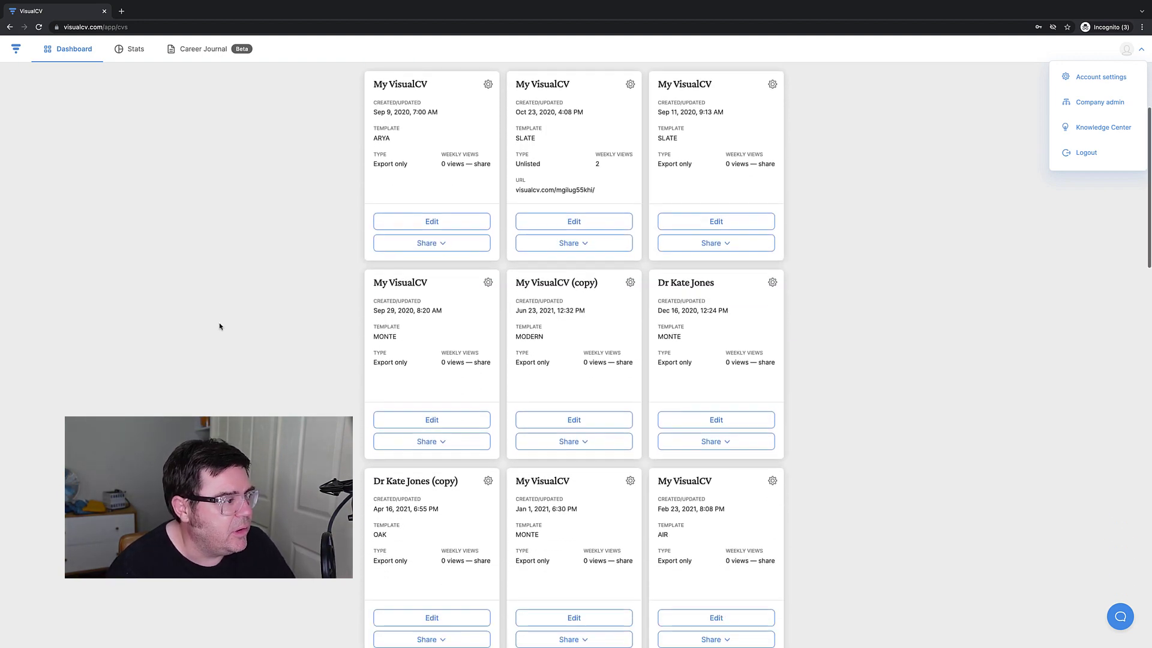
scroll(221, 341, up, 3)
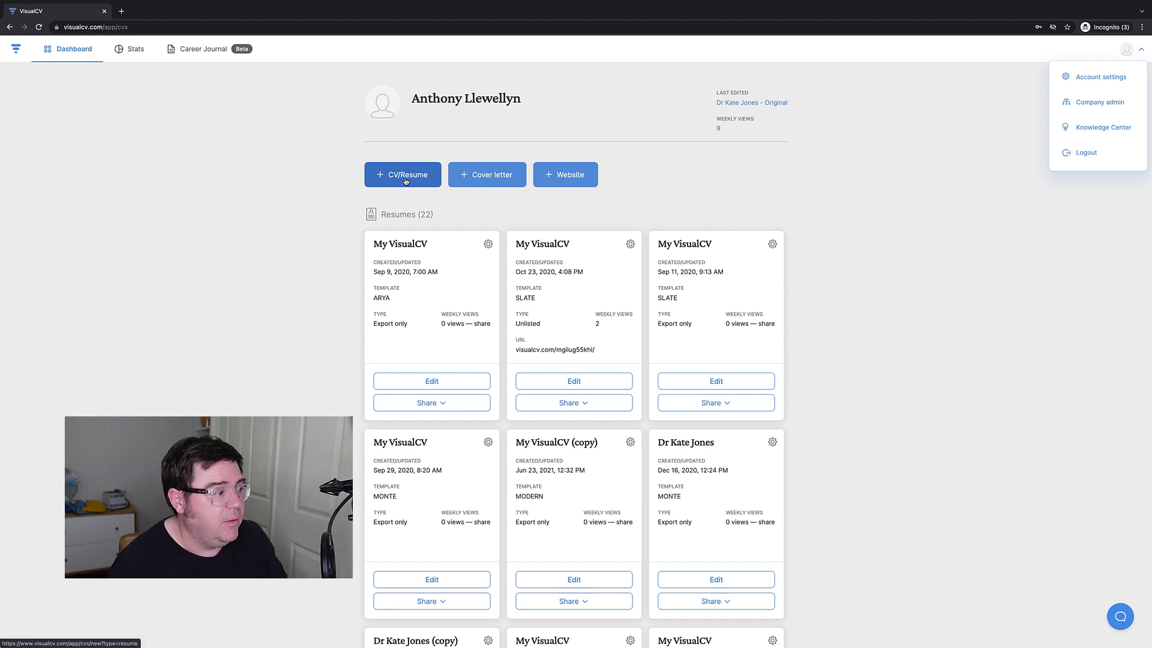
Check the Copy an existing resume list, then start a new CV from scratch instead.
click(406, 180)
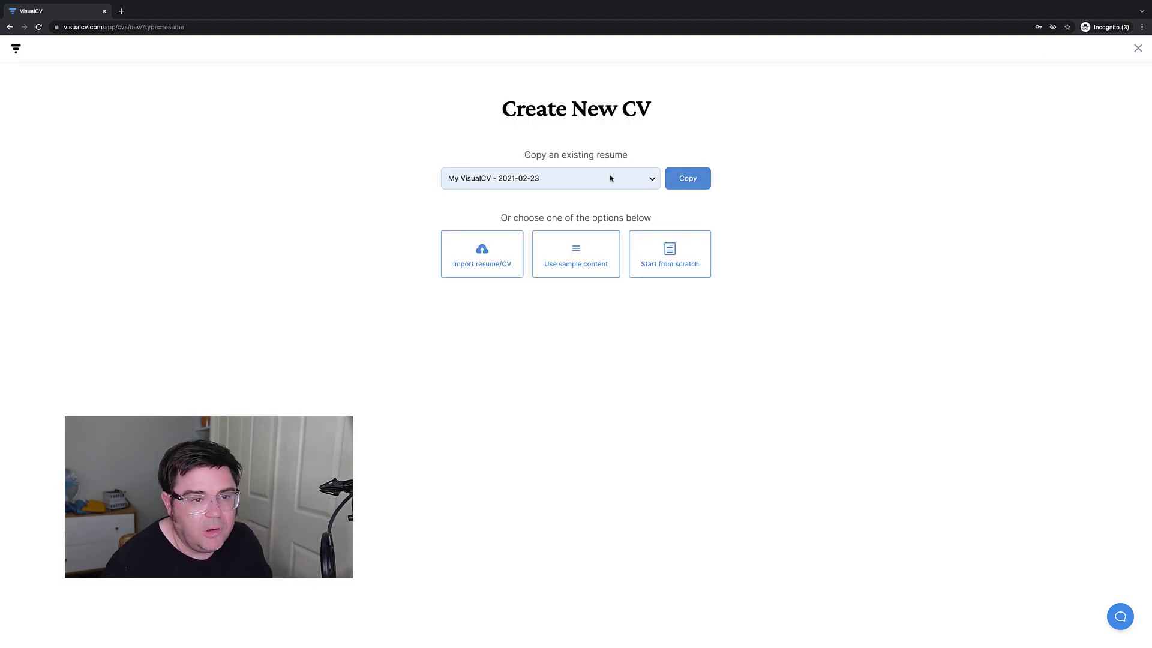
click(652, 177)
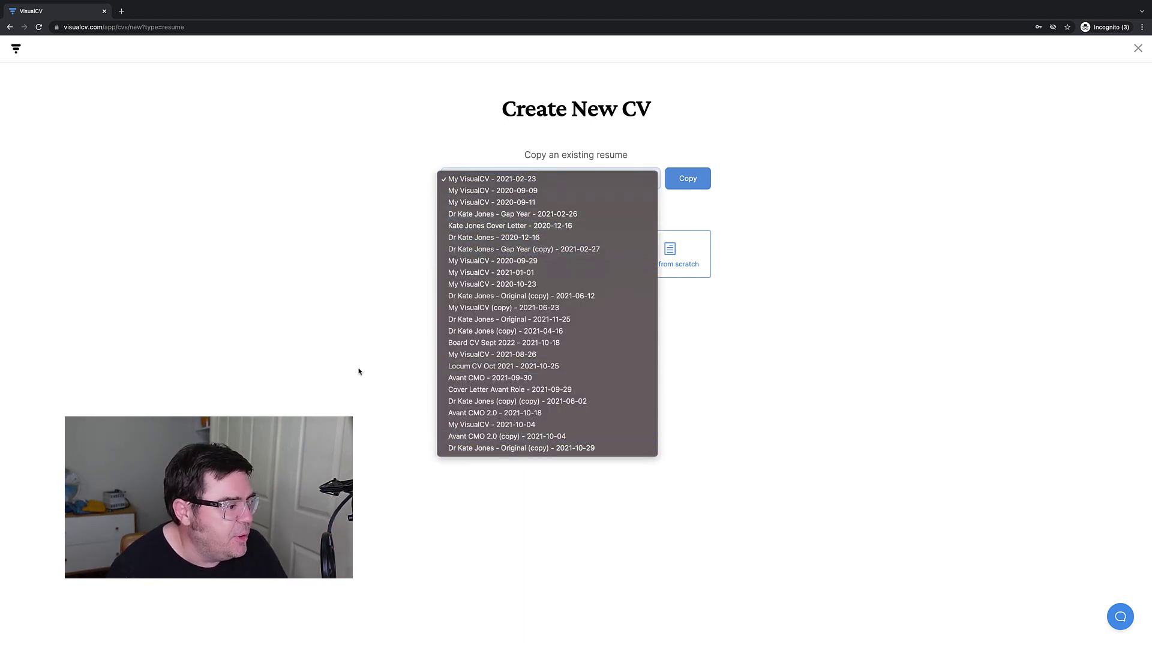
click(580, 178)
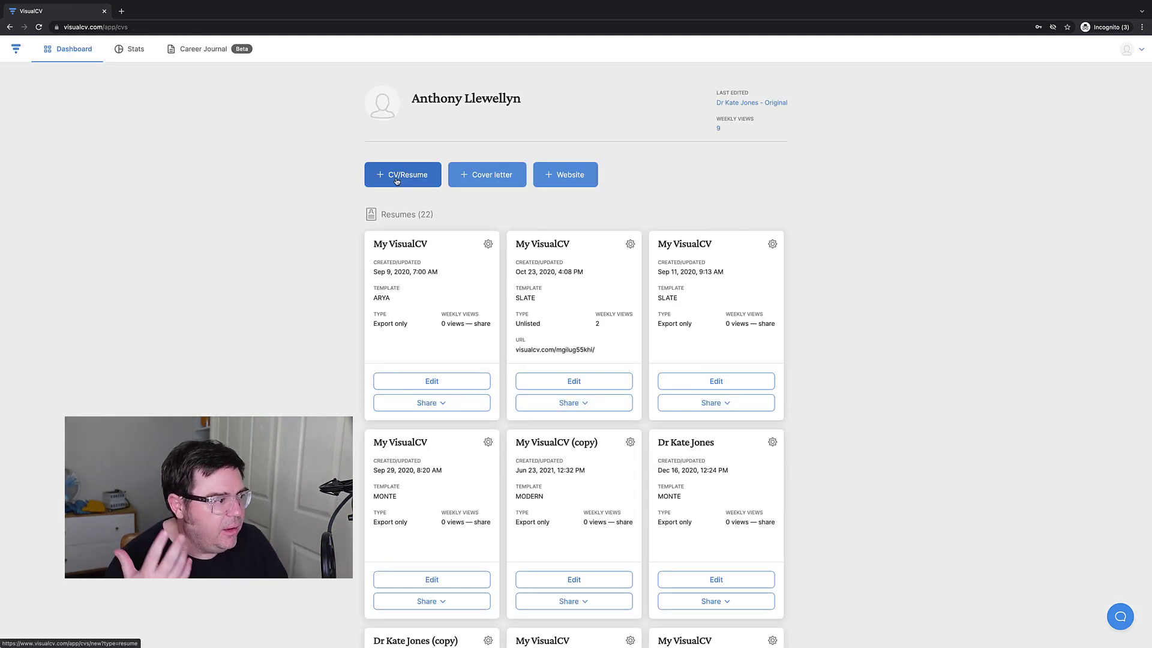
click(397, 180)
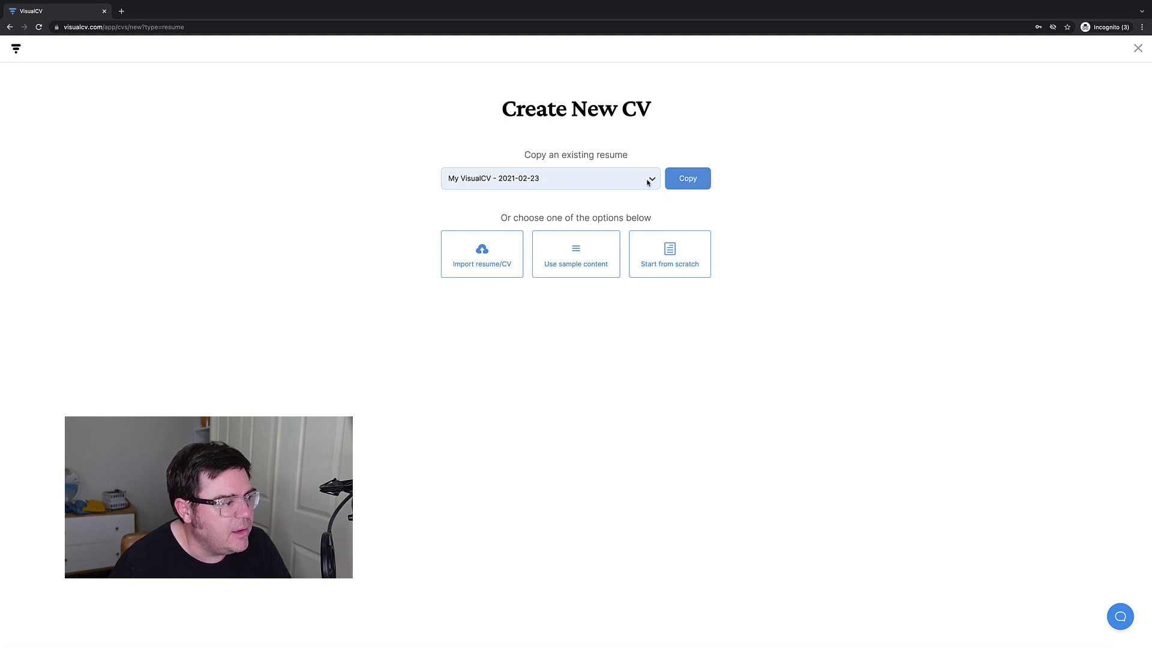
click(663, 258)
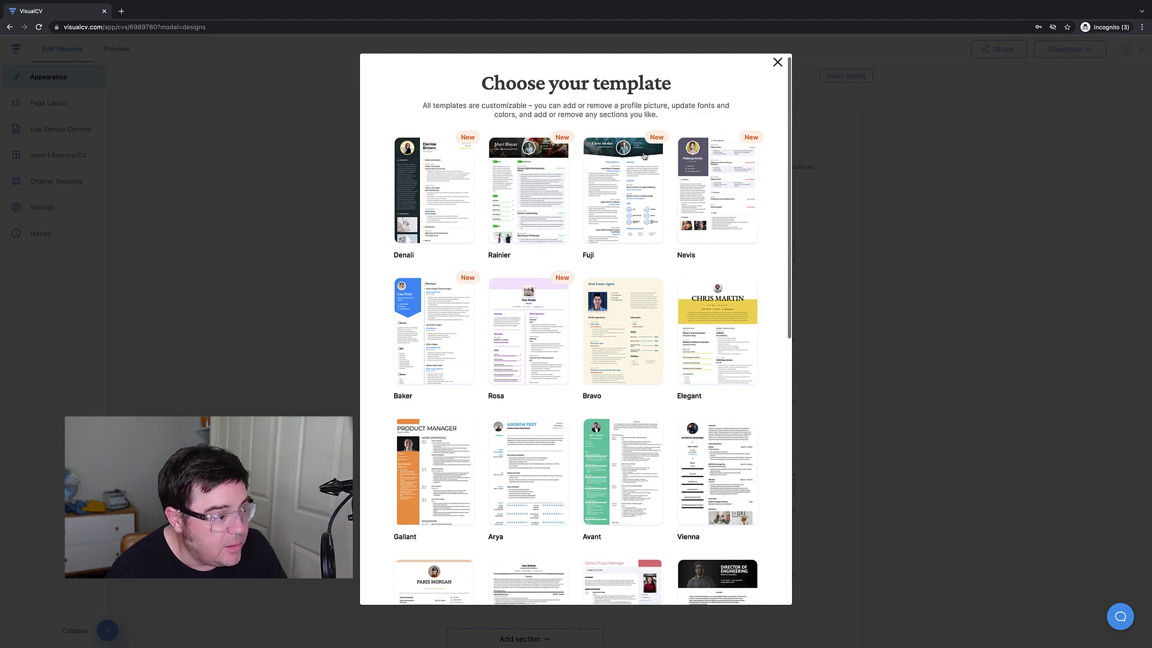
Pick the Modern design from the template chooser for the new resume.
scroll(456, 328, down, 2)
scroll(457, 328, down, 2)
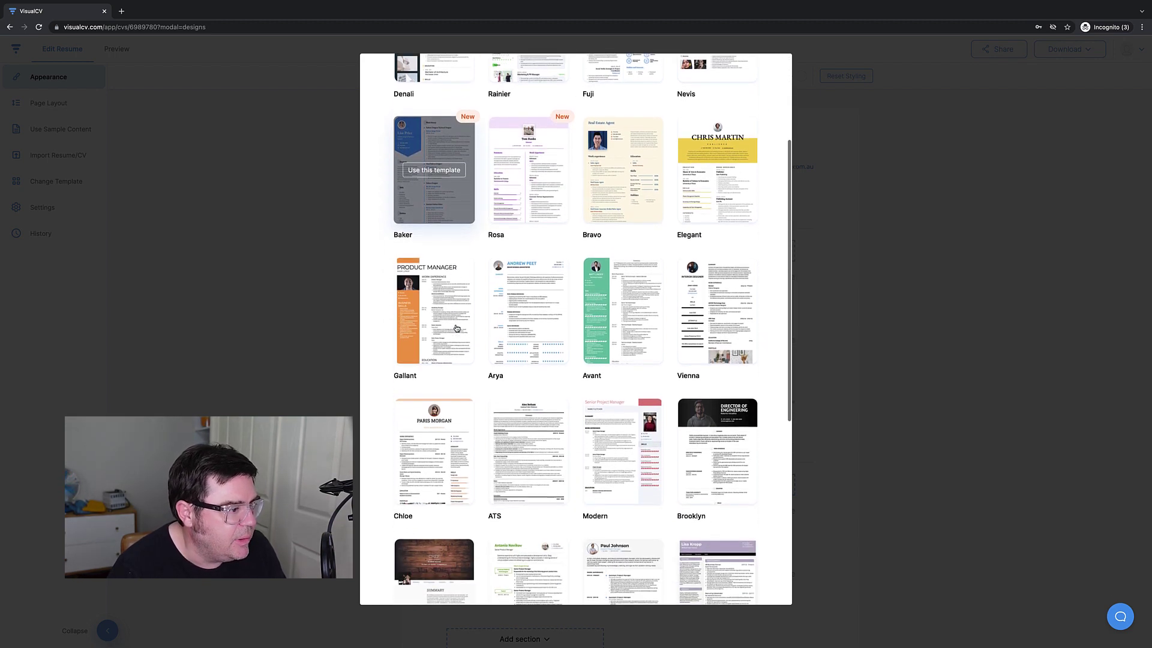
scroll(438, 198, up, 3)
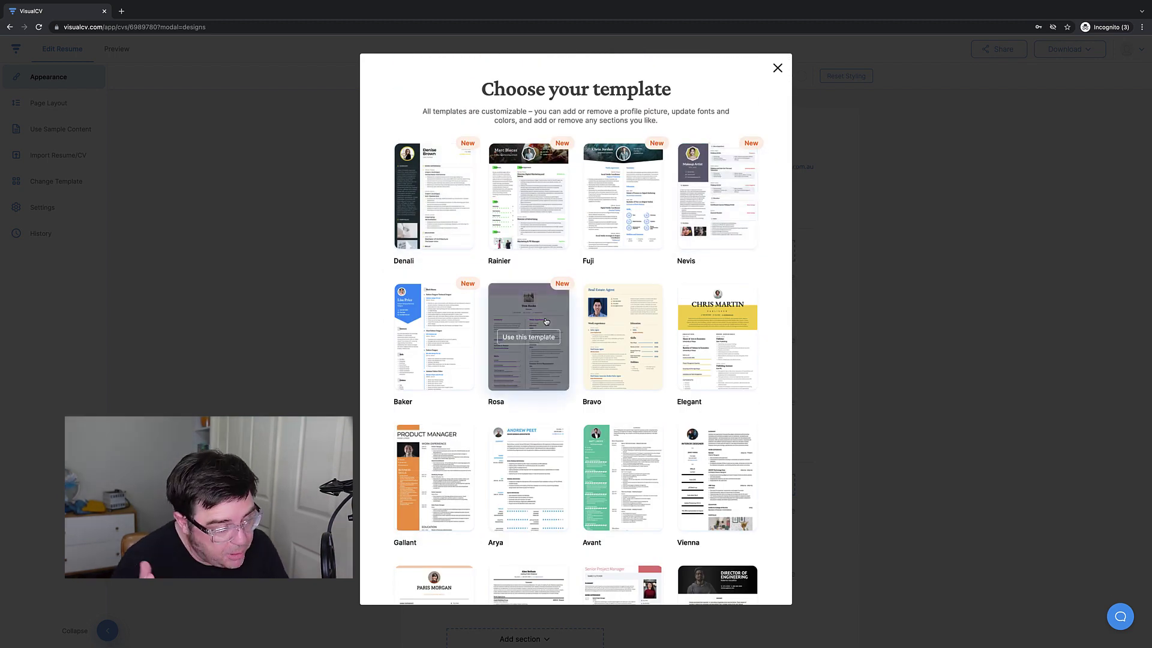
scroll(527, 336, down, 5)
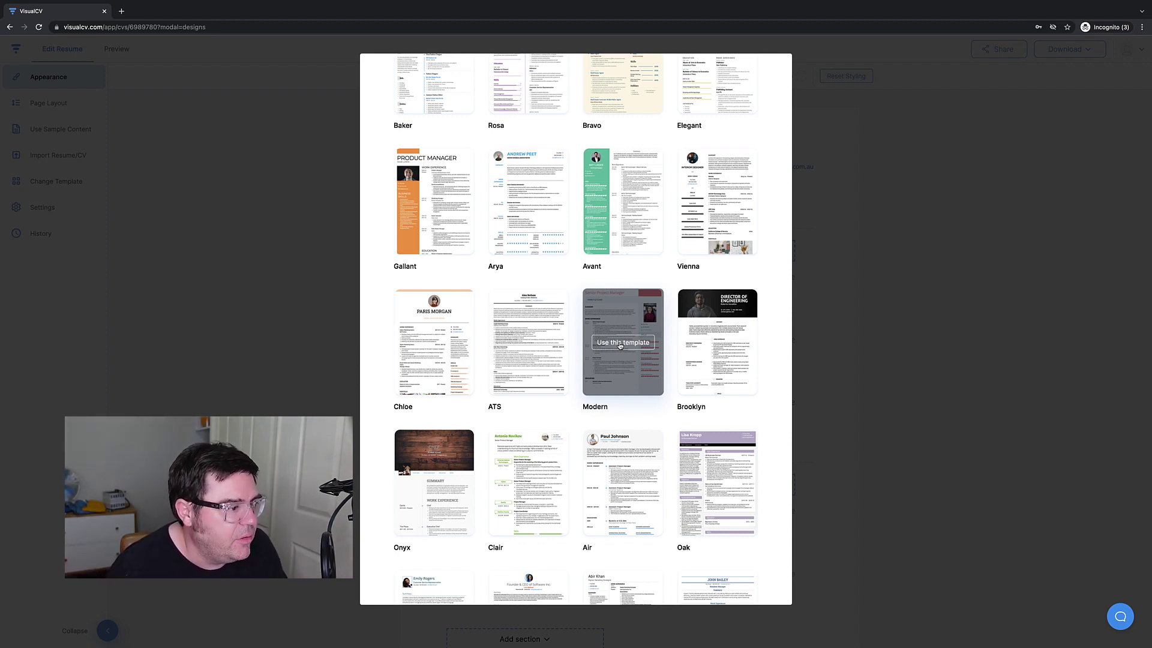
click(619, 344)
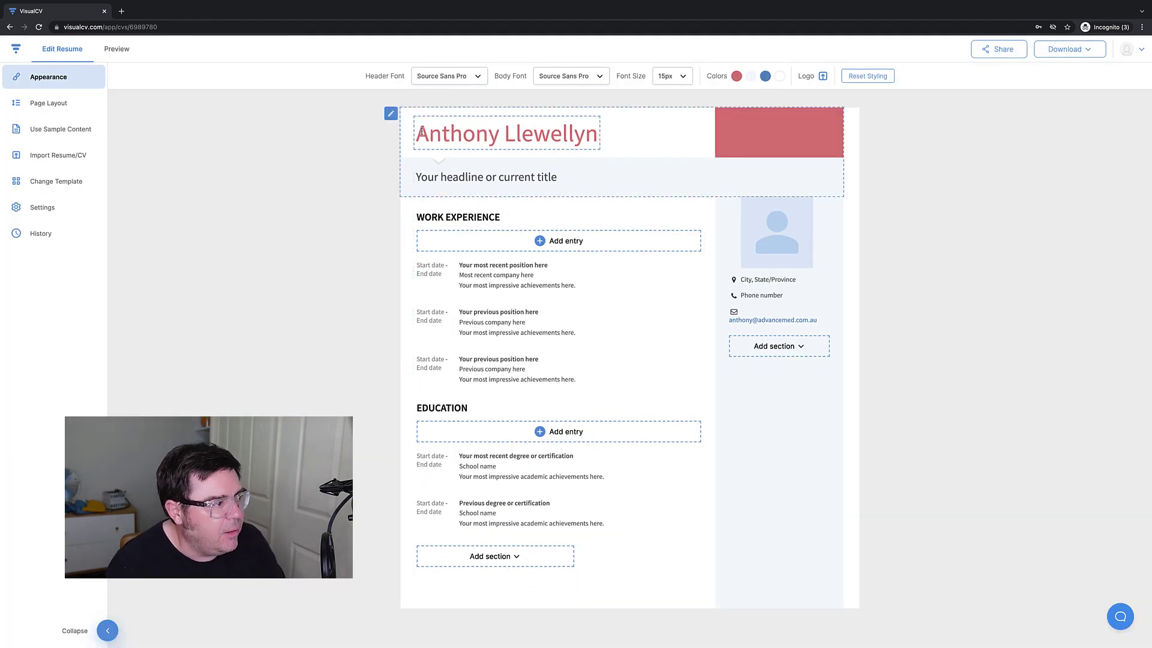
Add the title 'Dr' before the name on the resume.
click(421, 132)
text(Dr)
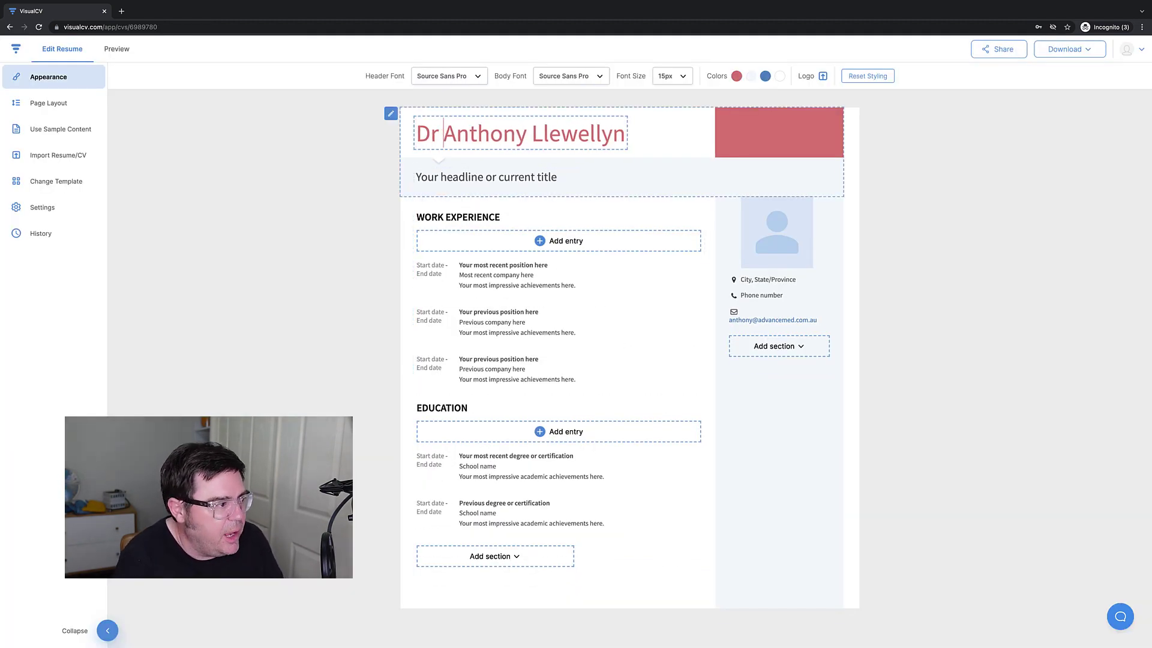
click(426, 178)
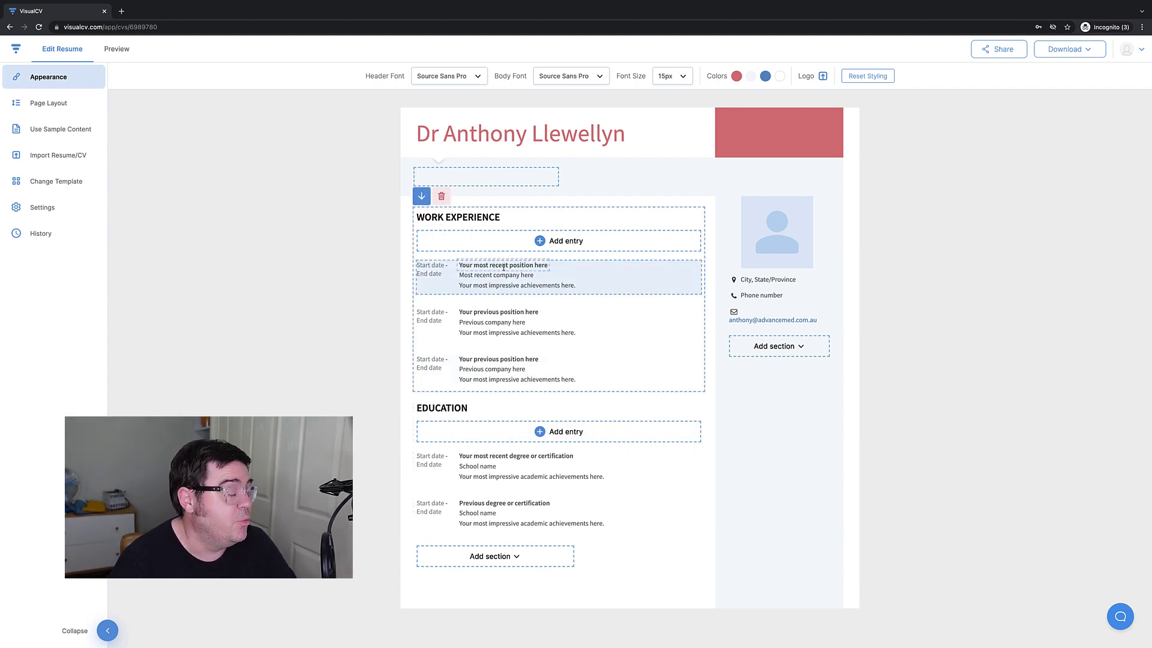
Add a Summary section and rename its heading to CAREER SUMMARY.
click(509, 556)
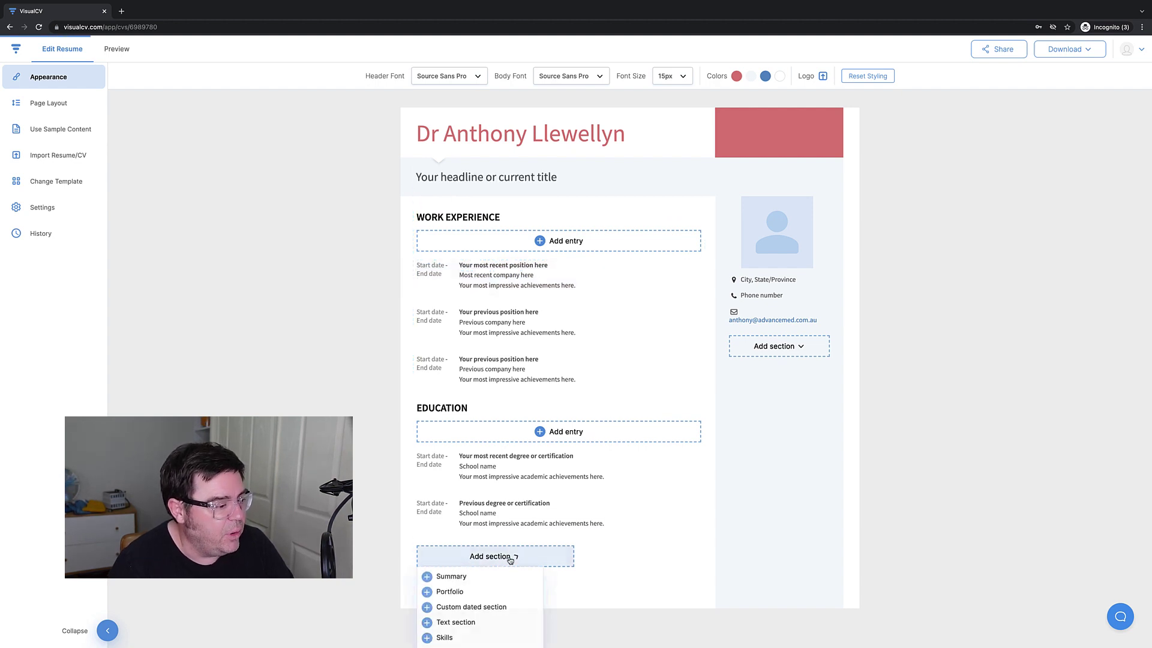
click(446, 578)
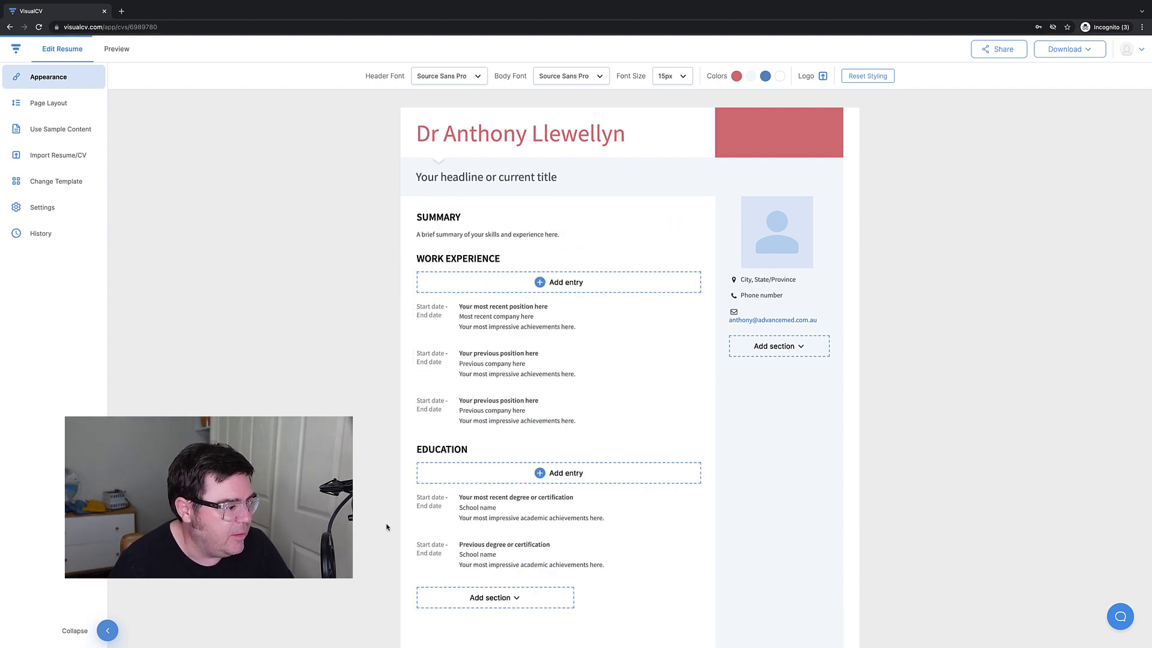
click(417, 217)
text(CAREER)
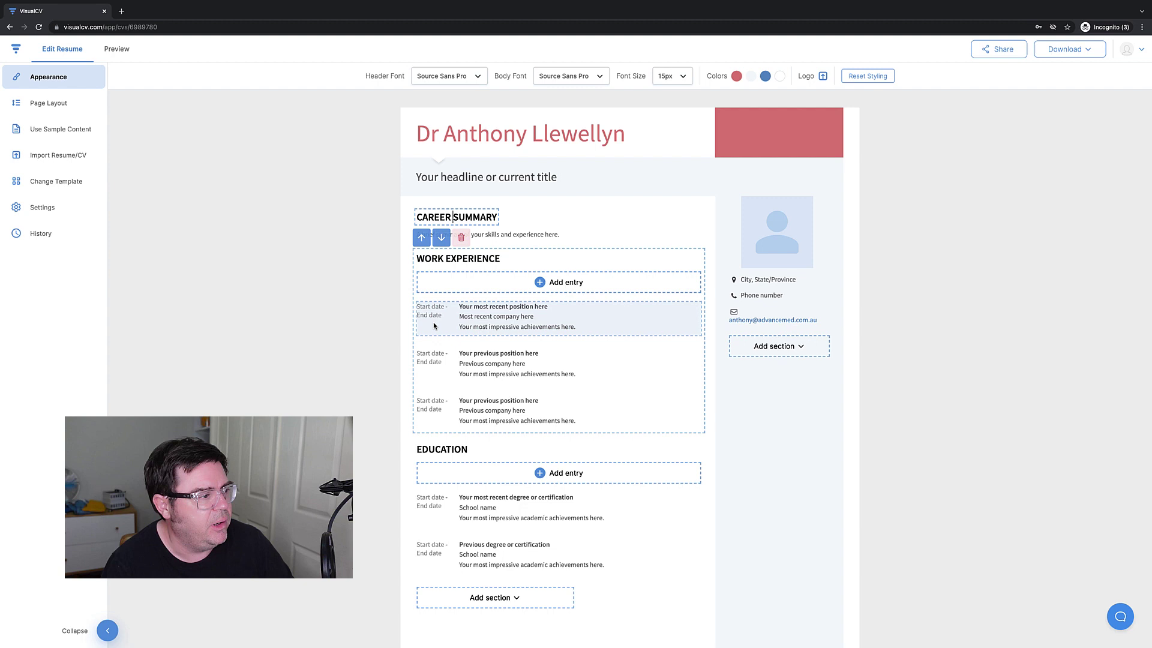
mouse_move(471, 334)
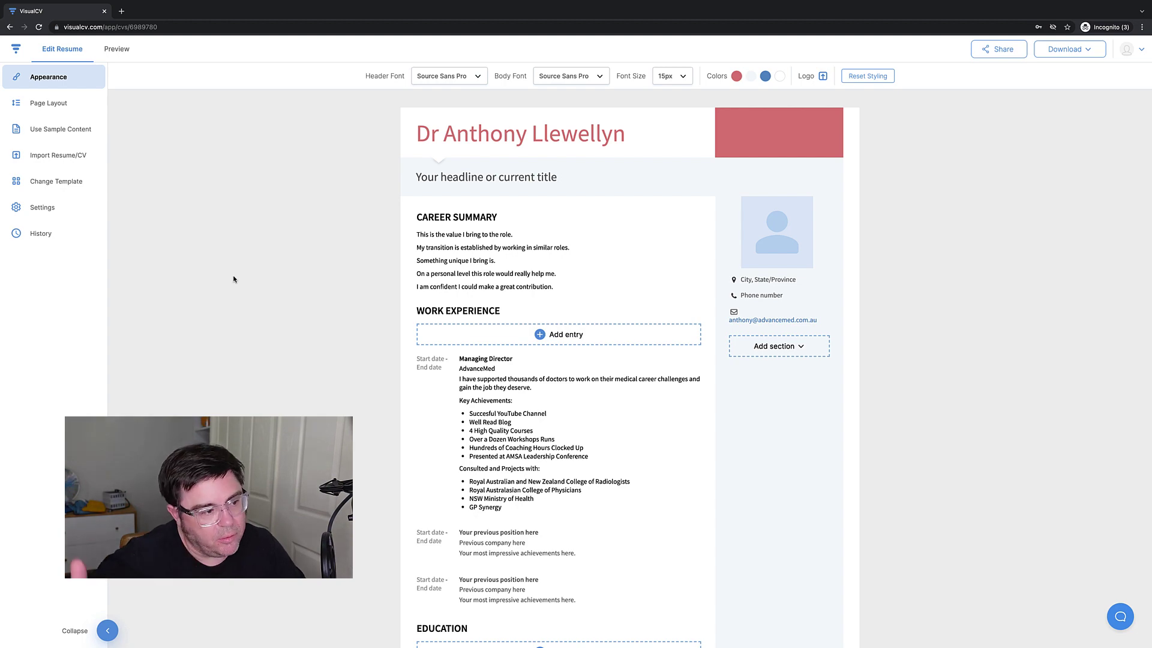
Download the resume as a PDF, then return to the editor tab.
scroll(357, 361, down, 3)
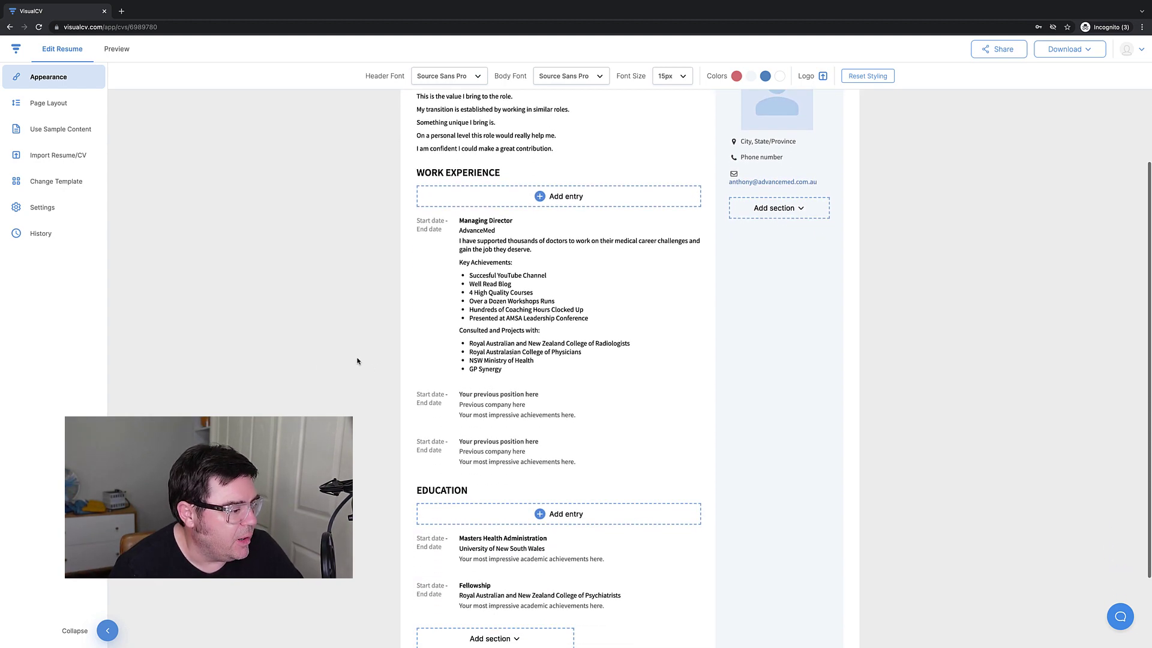
scroll(357, 360, up, 3)
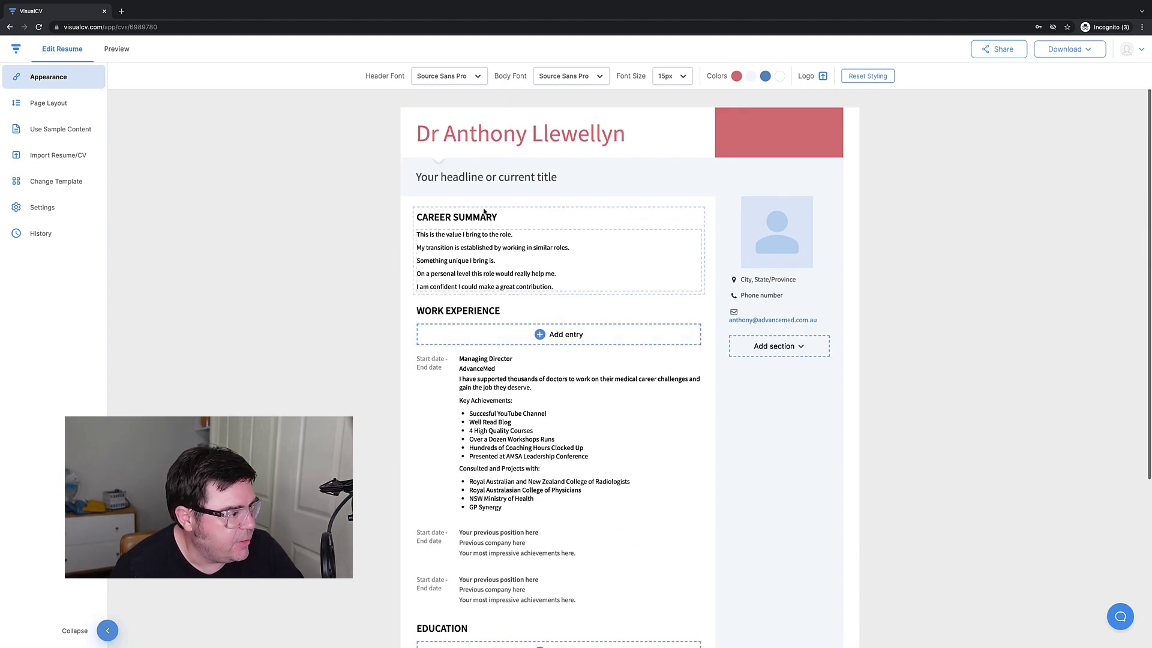
click(1072, 55)
click(1073, 75)
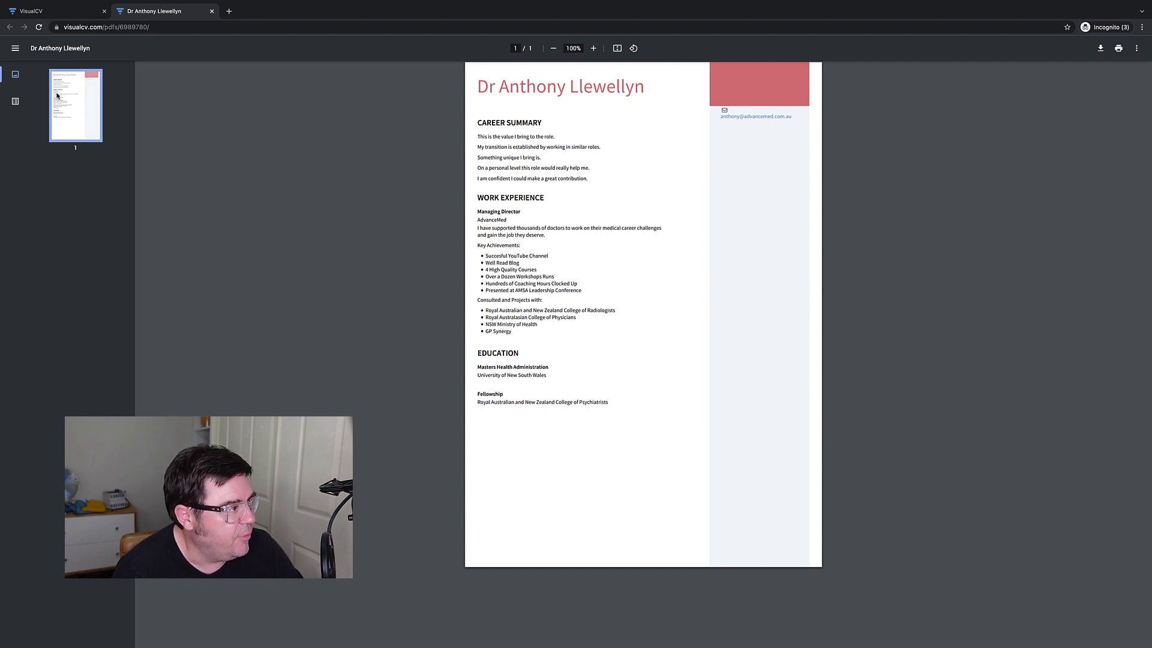
click(44, 15)
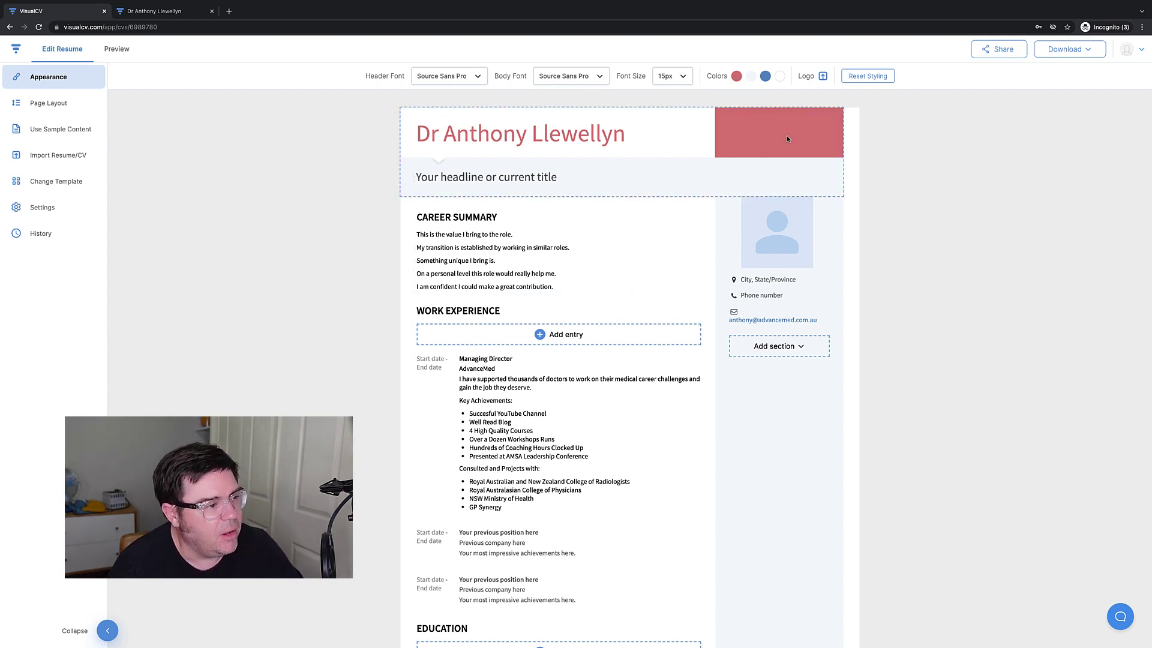
Change the primary colour from red to black, then make the link colour black.
click(736, 75)
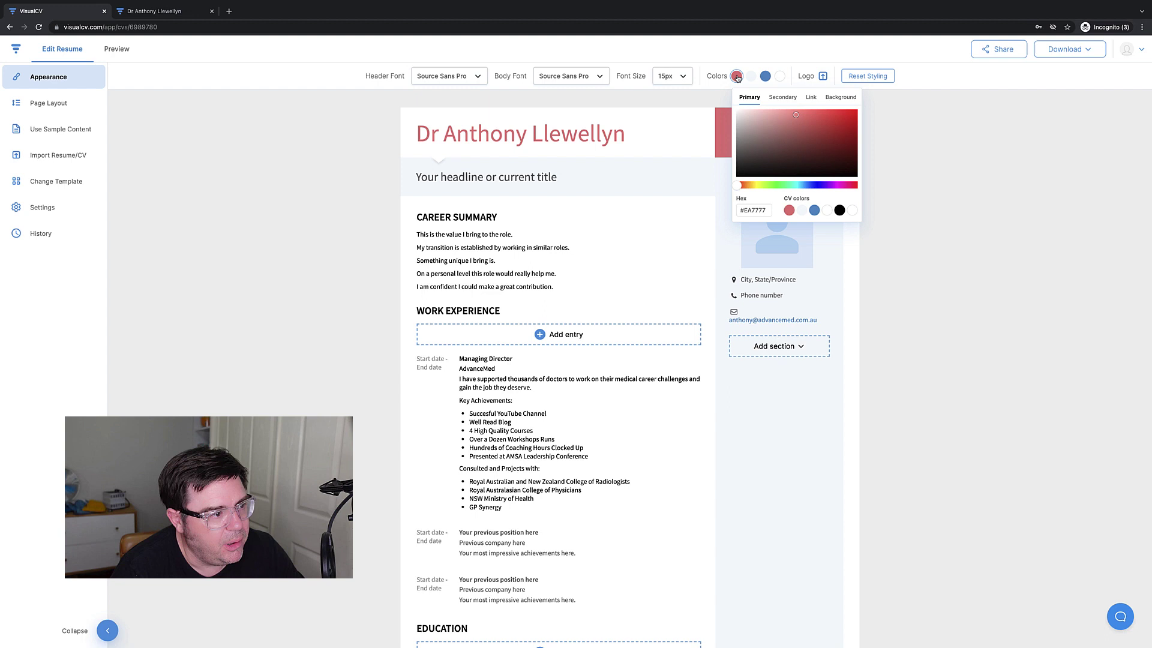
click(814, 210)
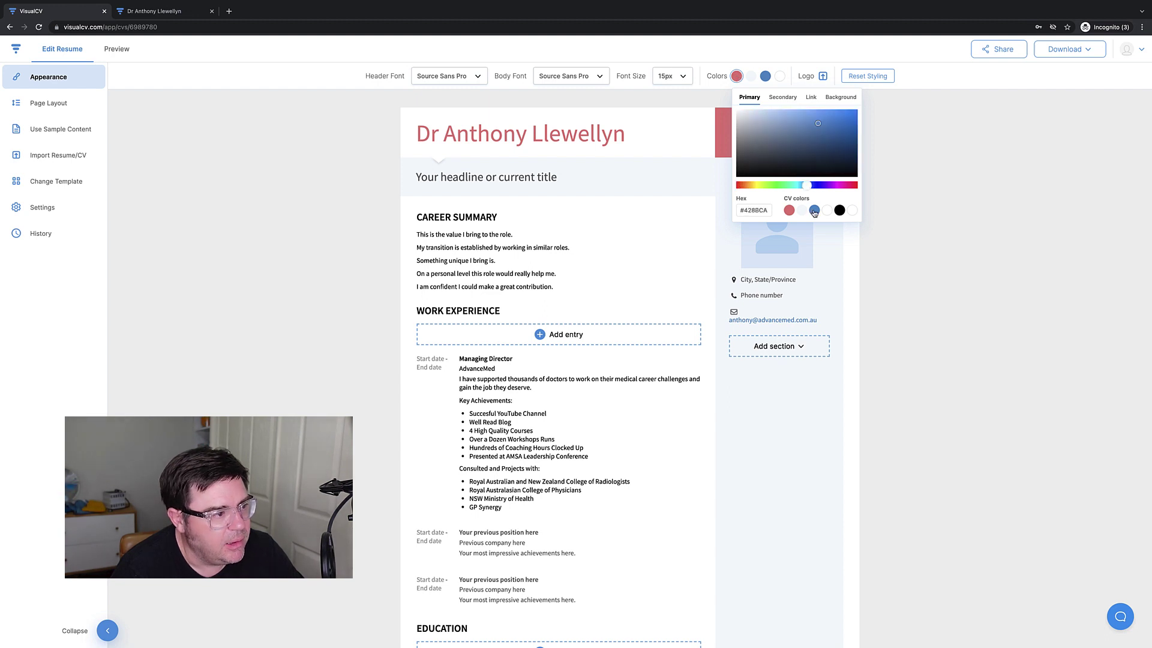
click(810, 98)
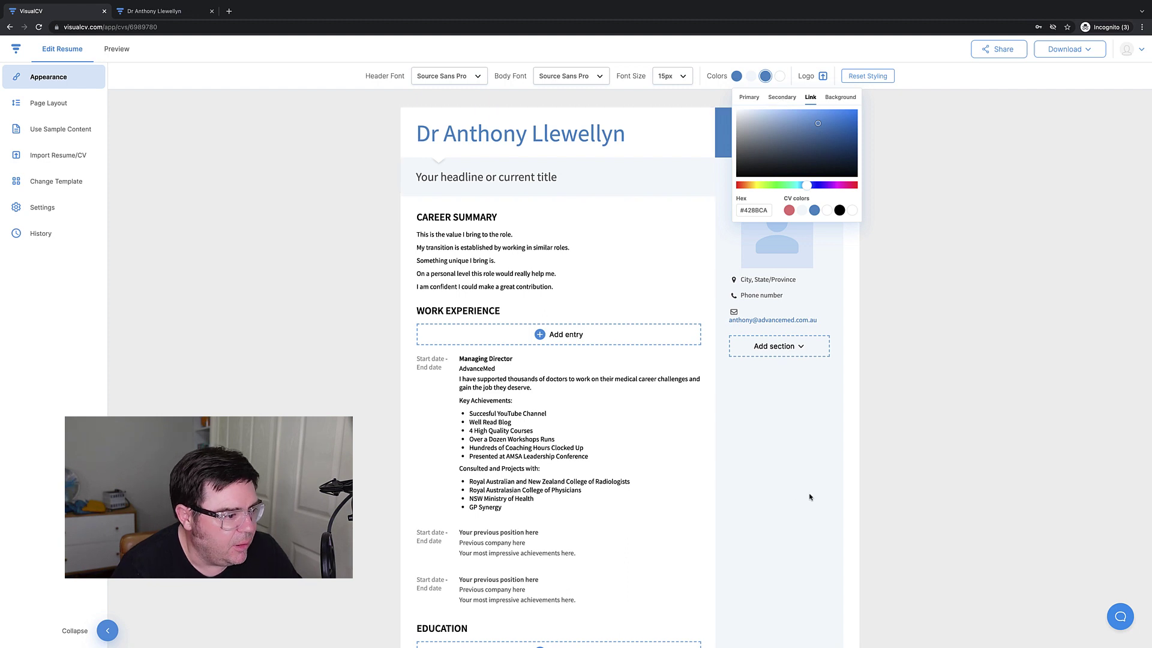
click(849, 471)
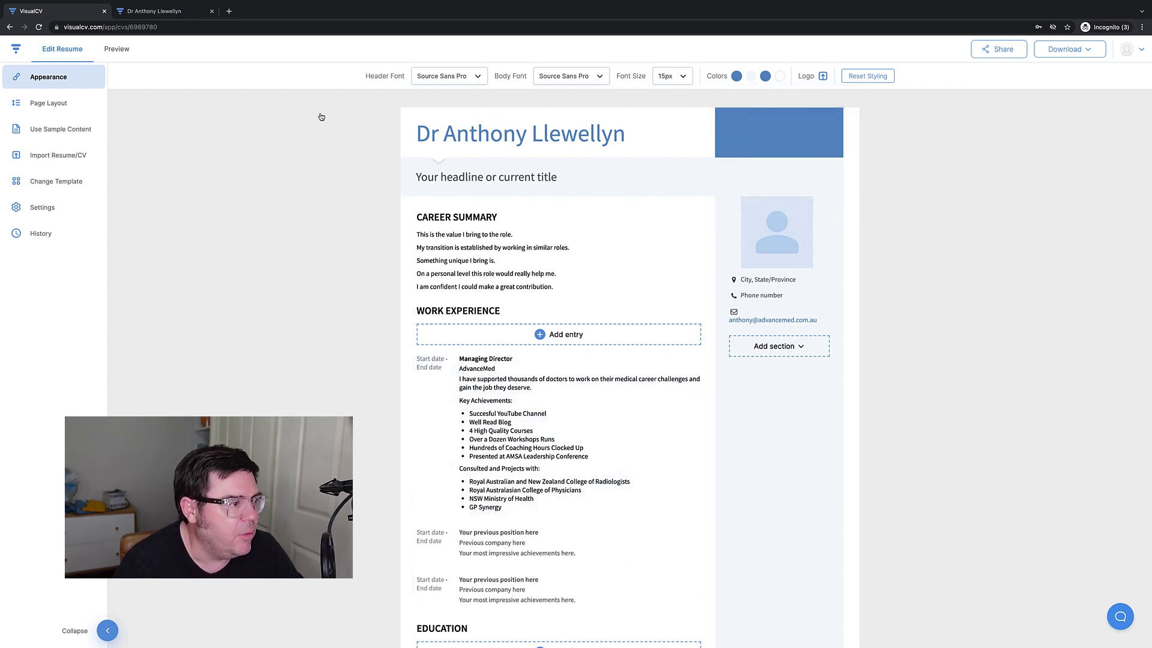
click(735, 77)
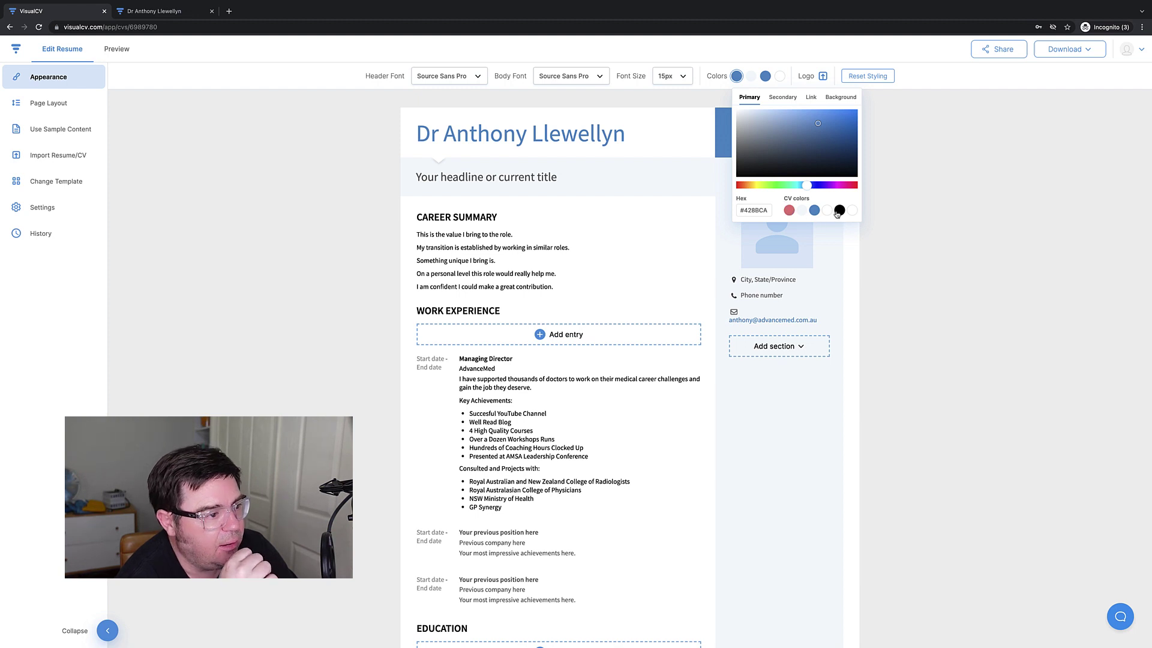
click(839, 211)
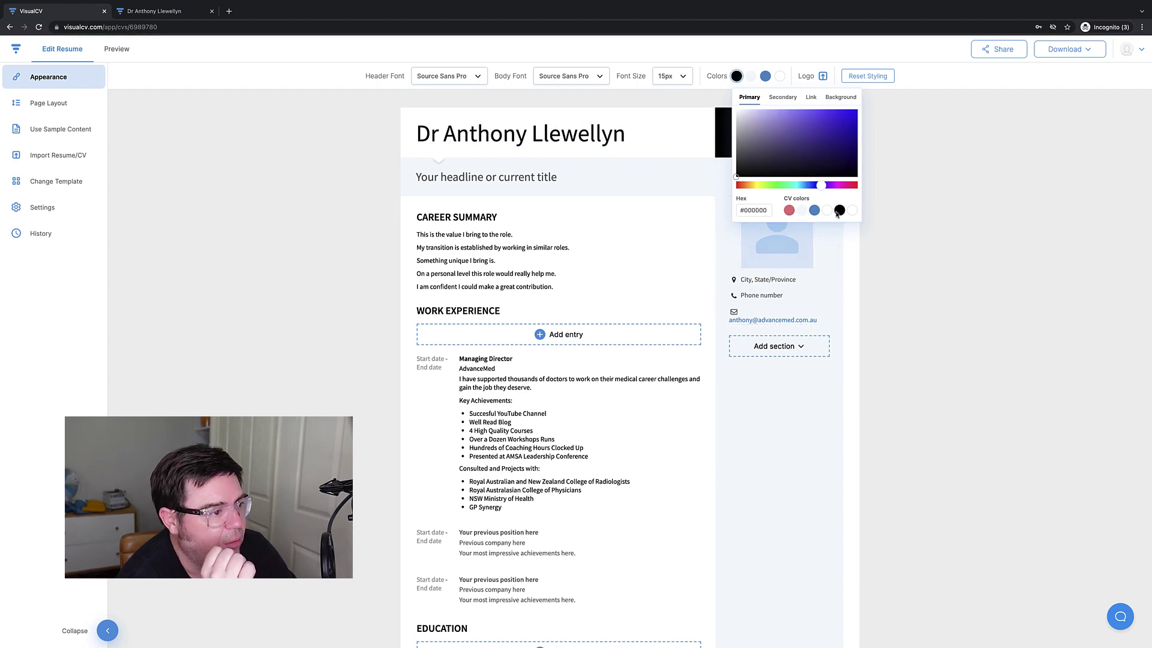
click(638, 257)
click(688, 120)
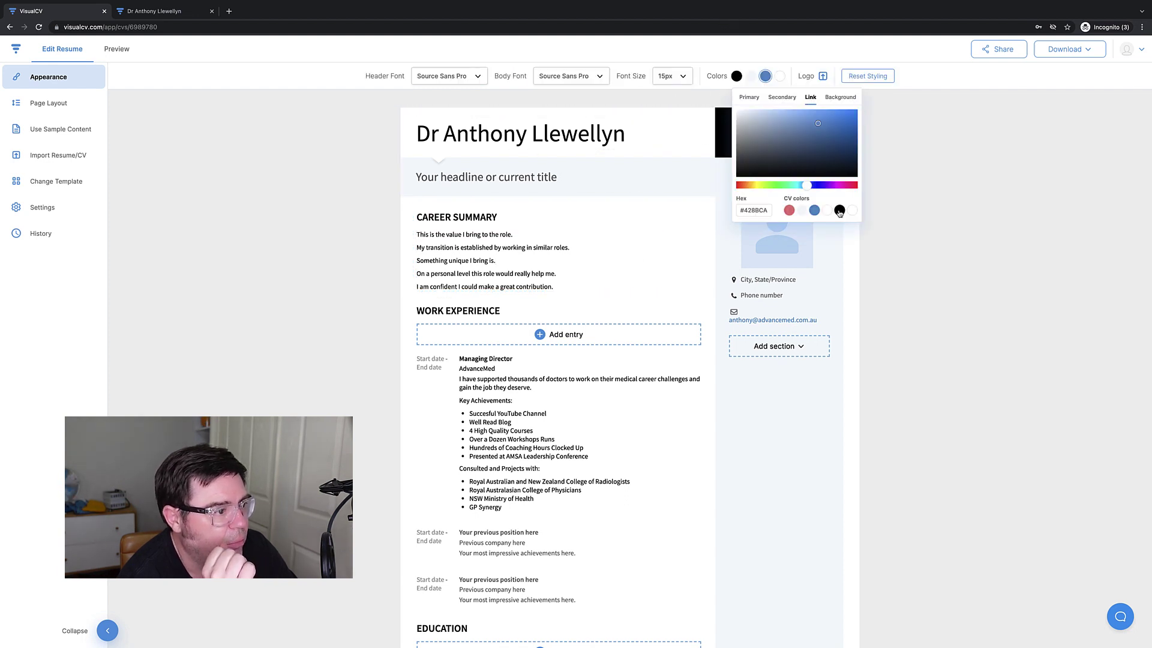
click(698, 480)
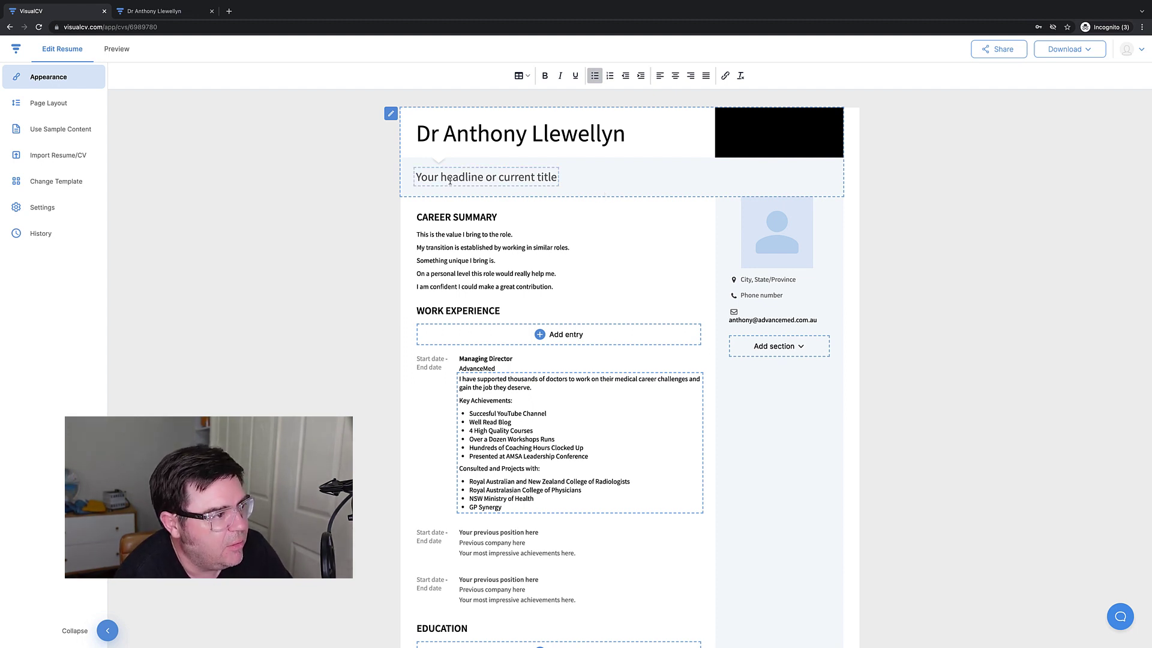
click(741, 76)
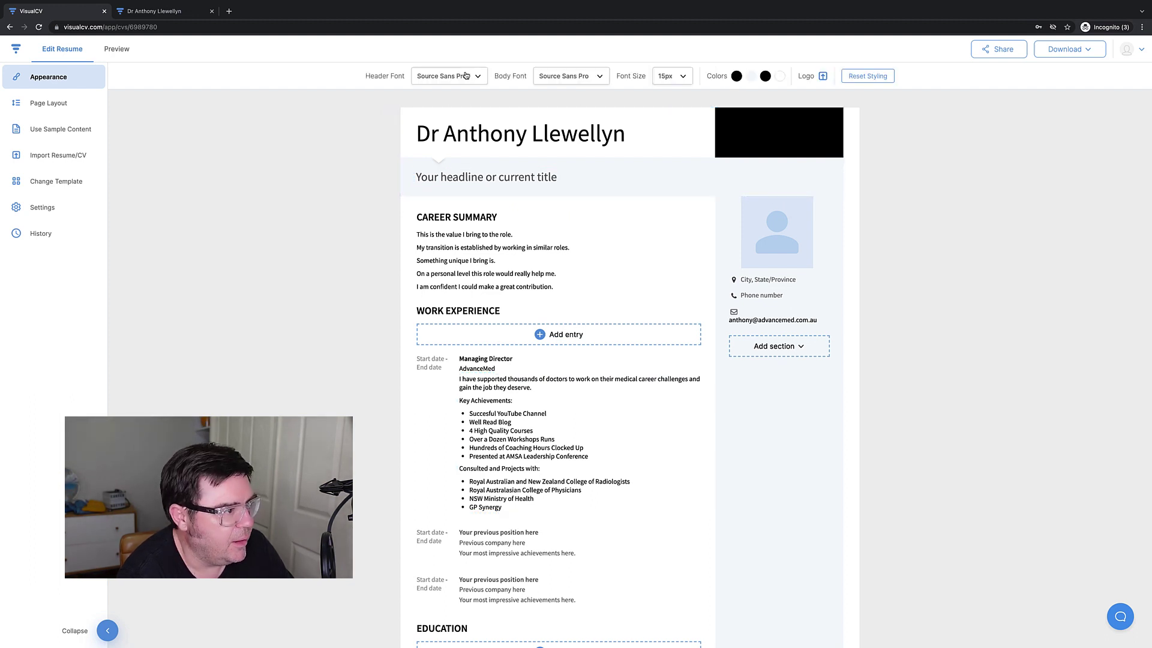
click(465, 75)
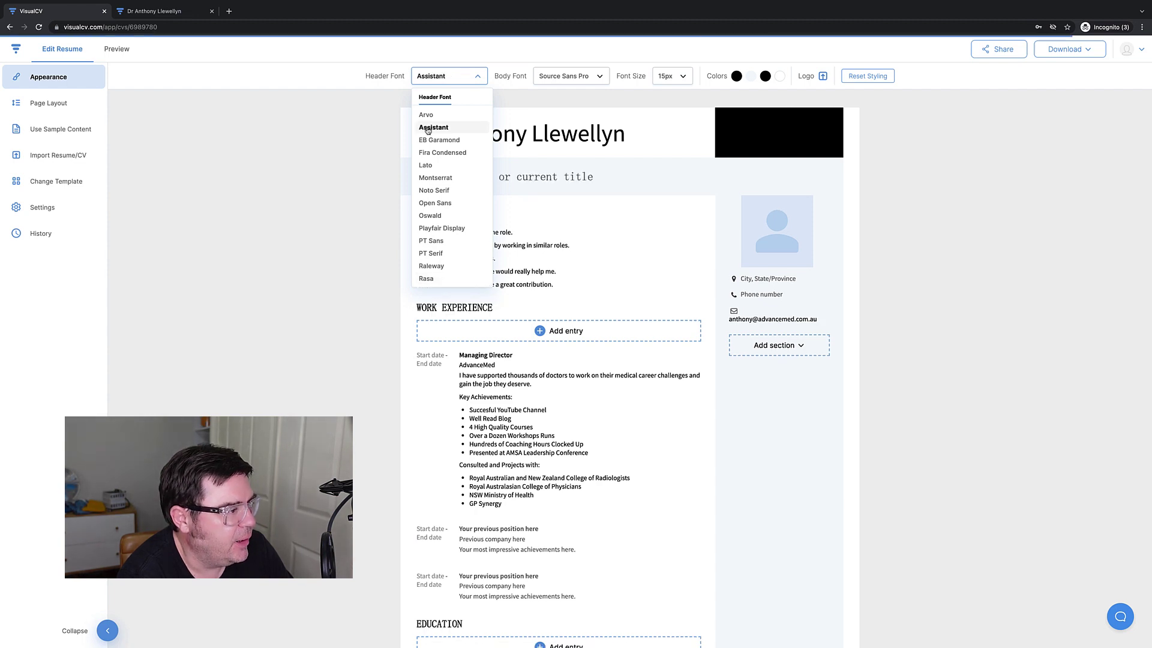
click(287, 190)
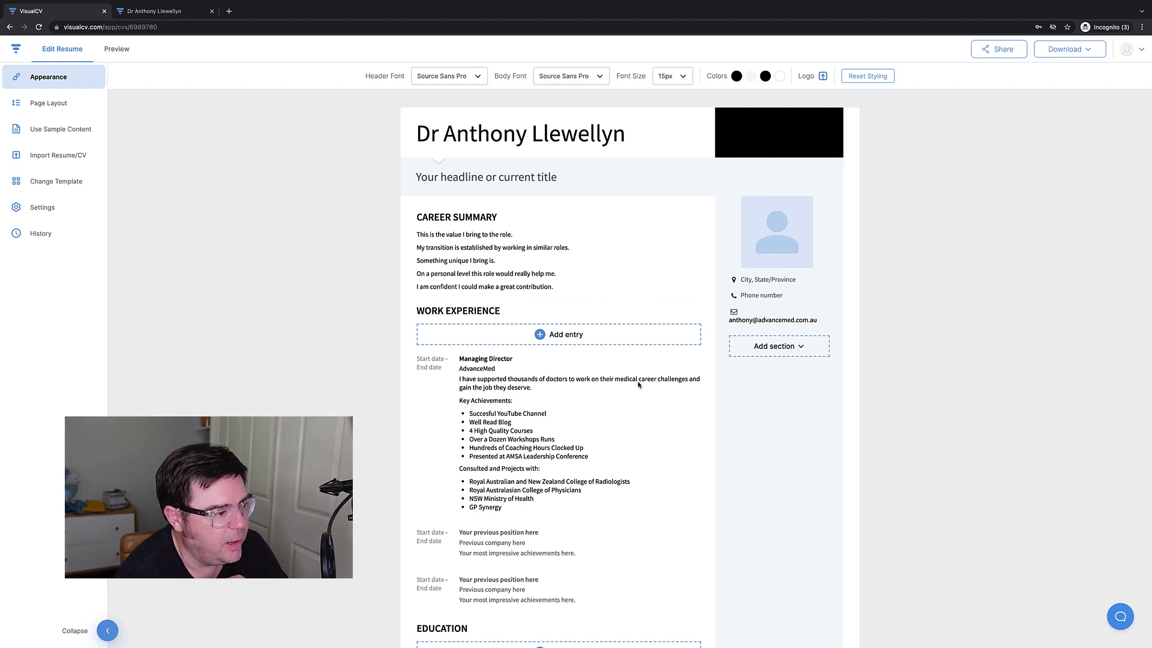
click(782, 253)
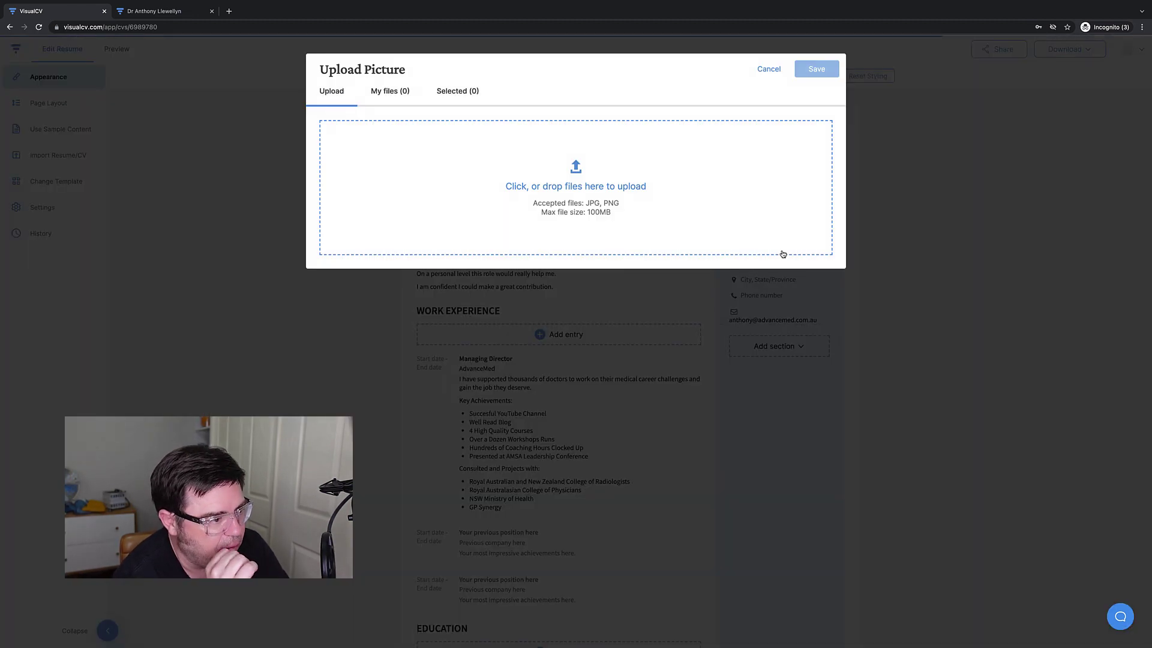
click(765, 71)
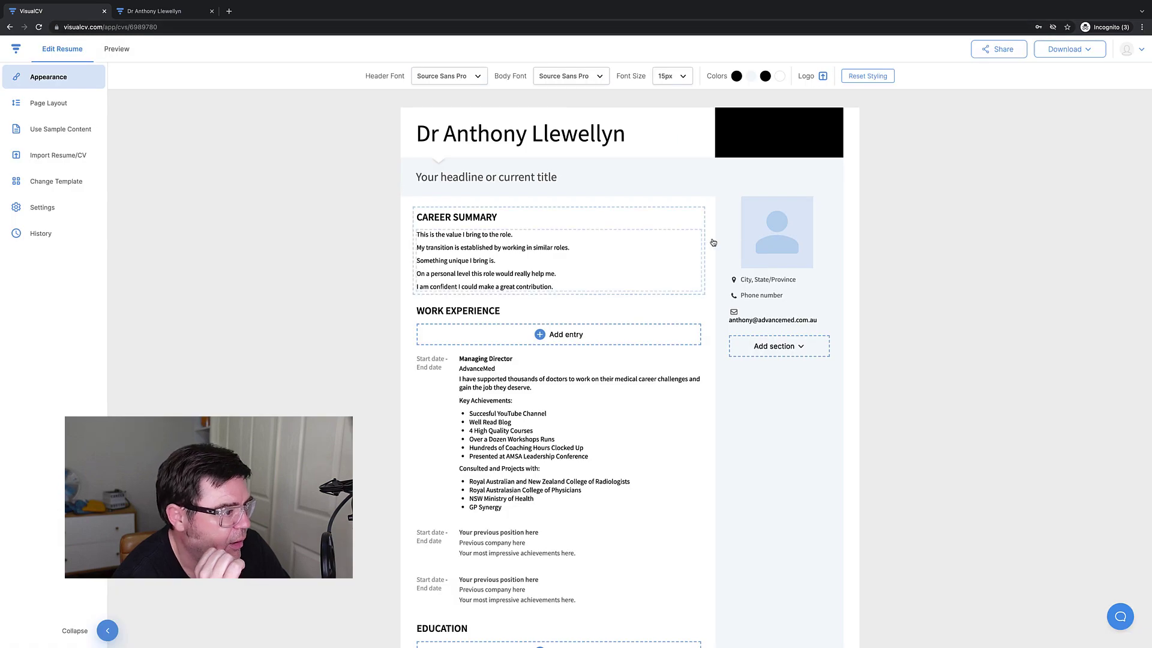
click(154, 11)
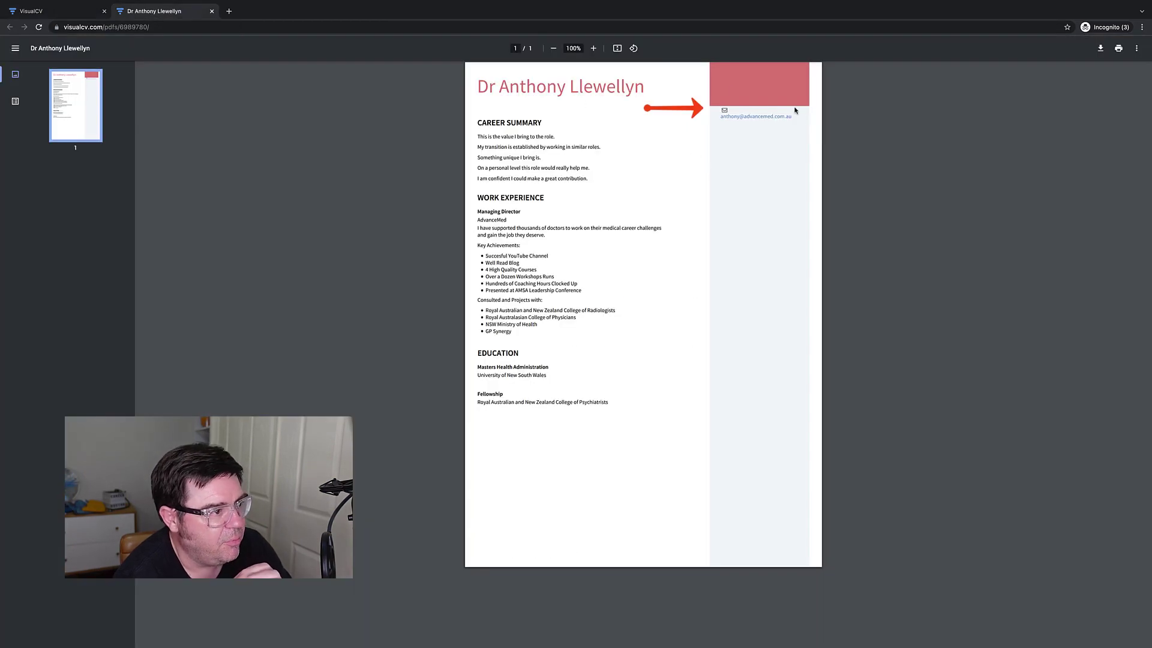
click(50, 10)
mouse_move(705, 204)
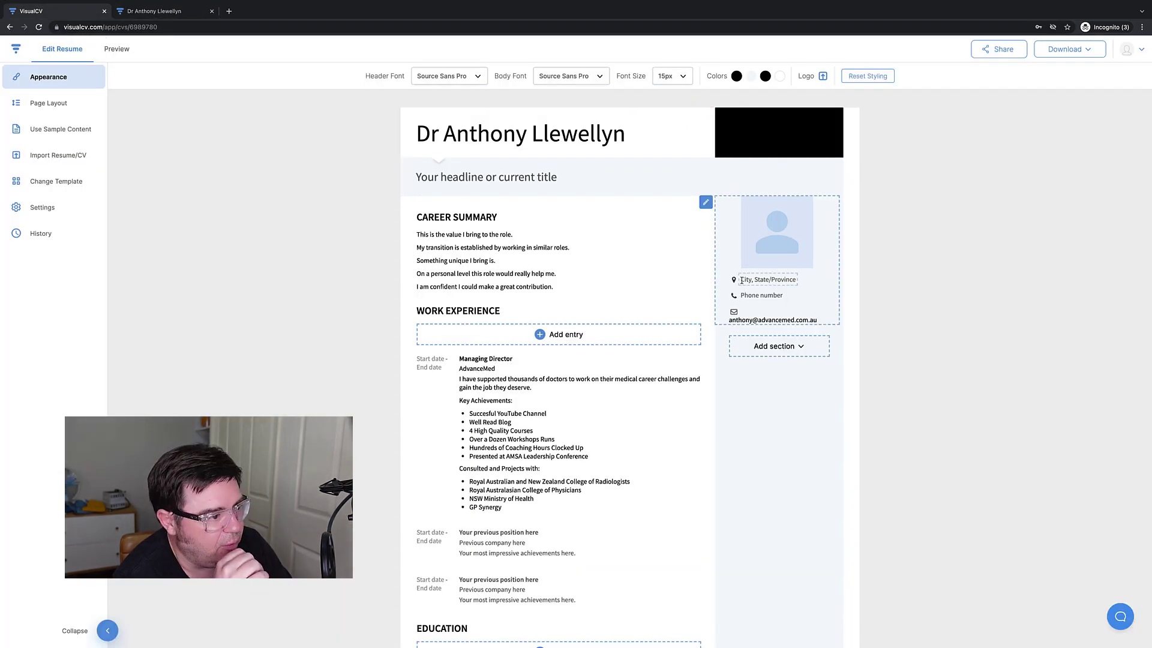
Enter the phone number in the profile's contact details.
click(705, 203)
click(512, 224)
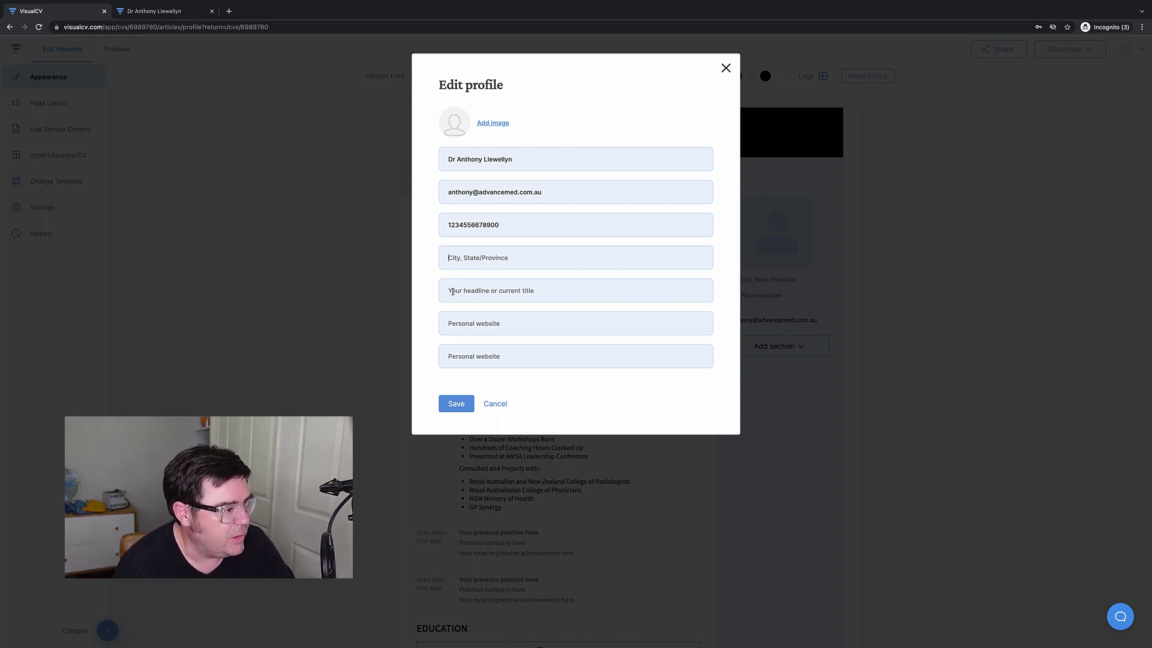
Add the LinkedIn profile URL as the personal website, remove a stray space, and save.
click(450, 325)
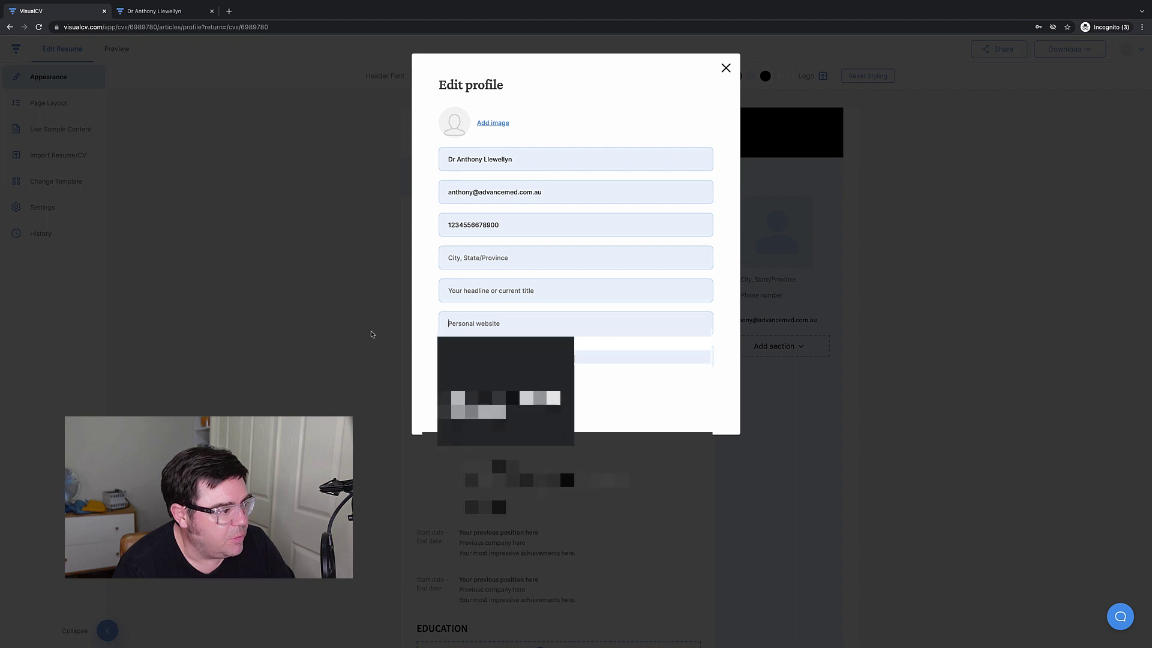
click(456, 326)
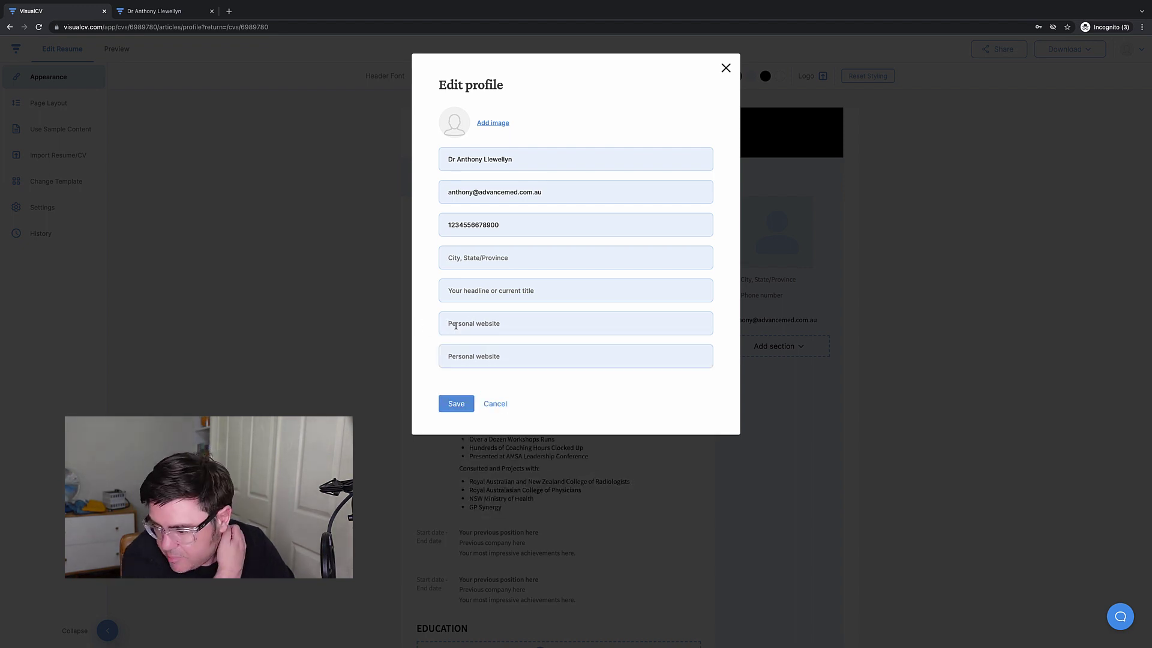
click(455, 326)
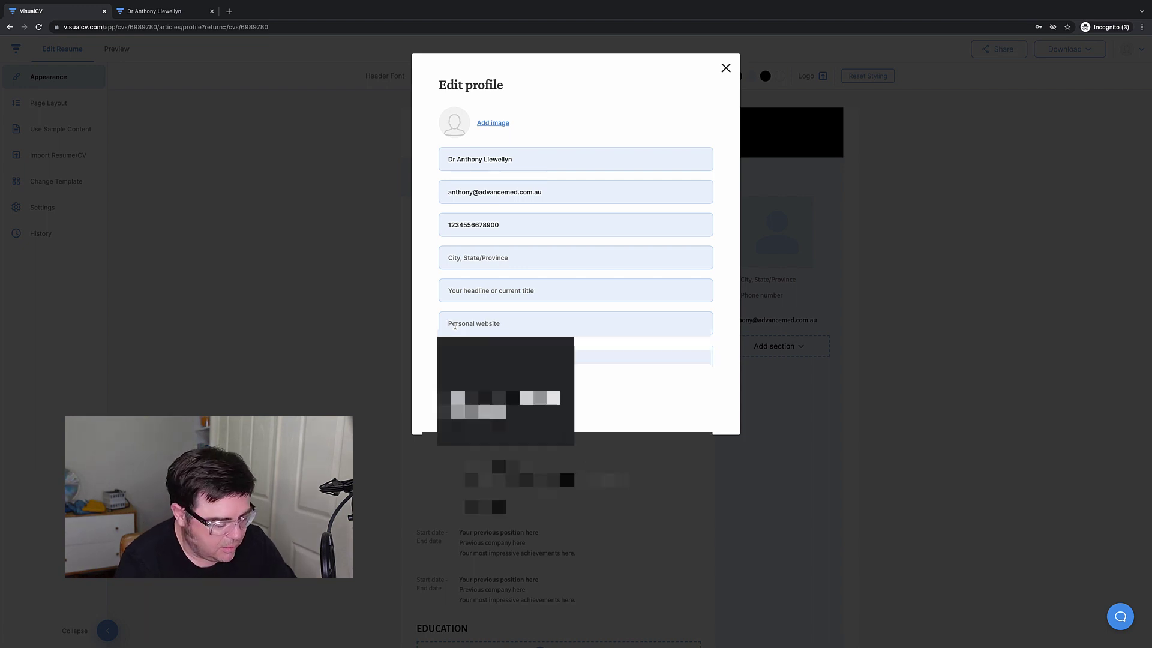
text(linkedin.in)
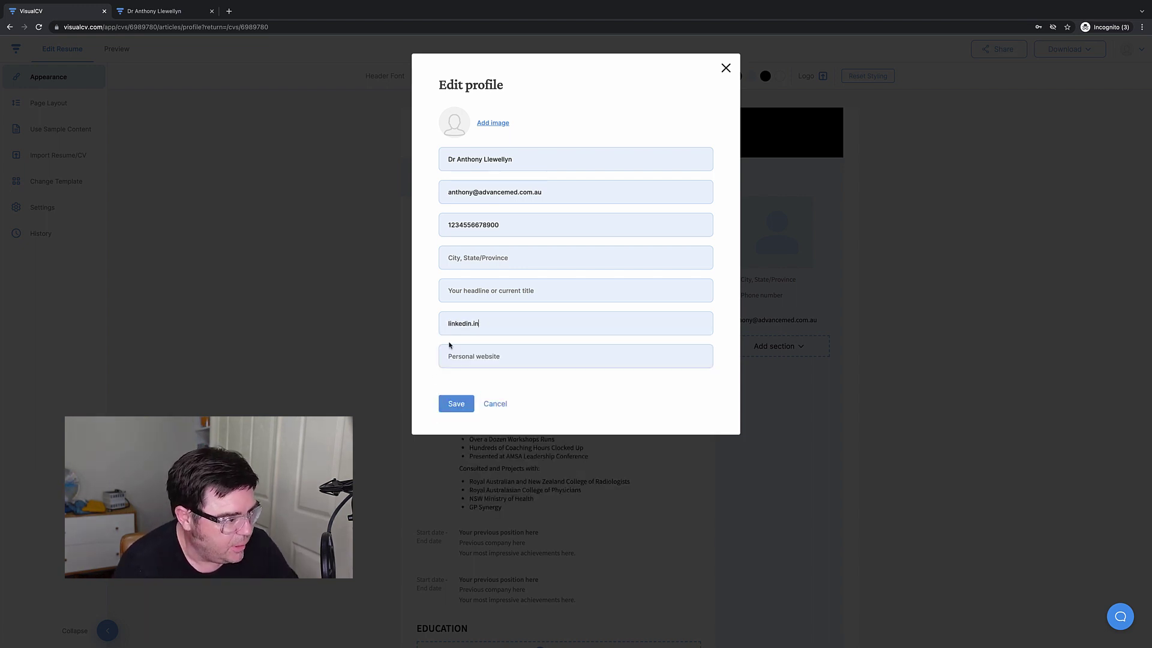
key(ctrl+a)
click(487, 323)
key(BackSpace)
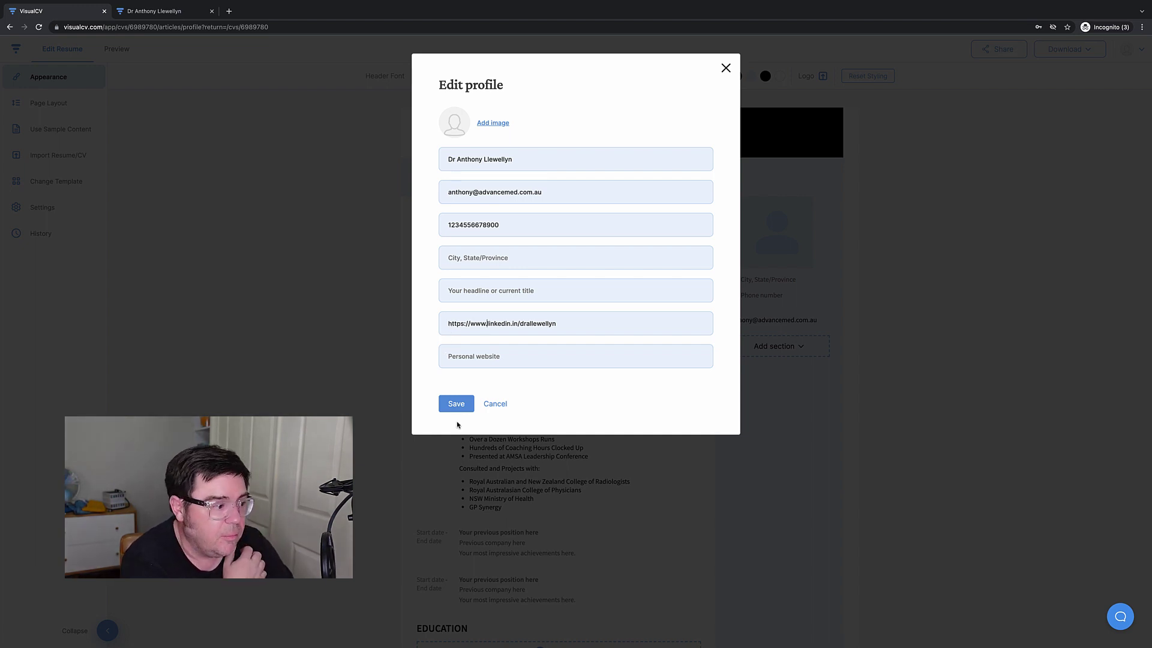
click(456, 403)
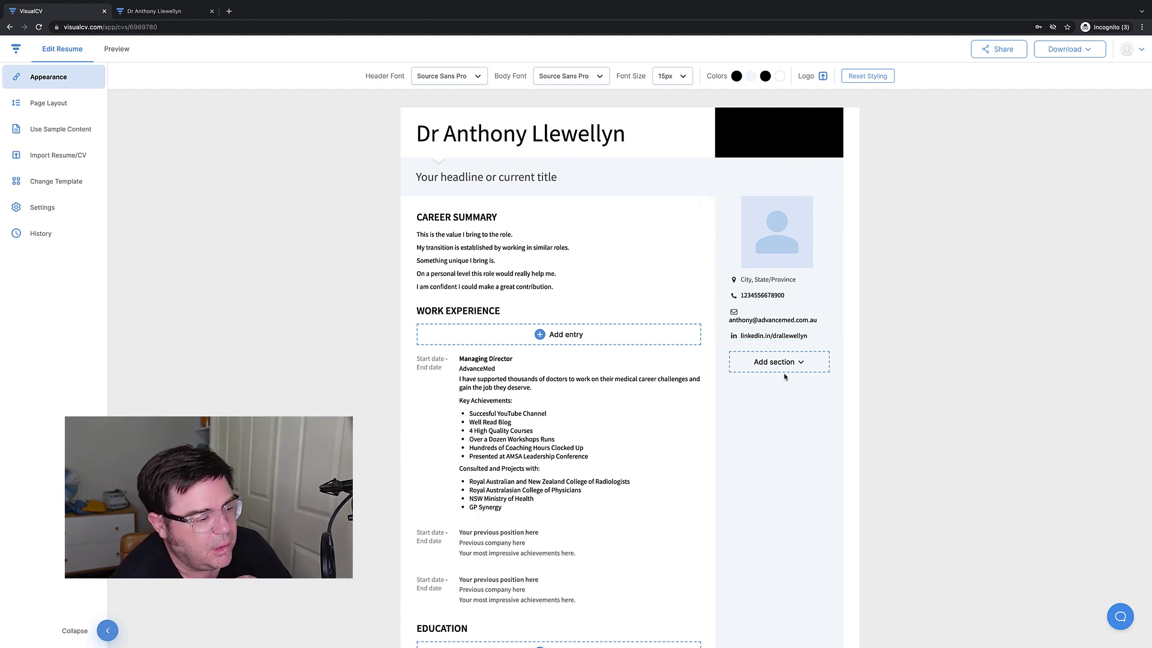
Try a sidebar Skills section, delete it, and add a Text section instead.
click(779, 366)
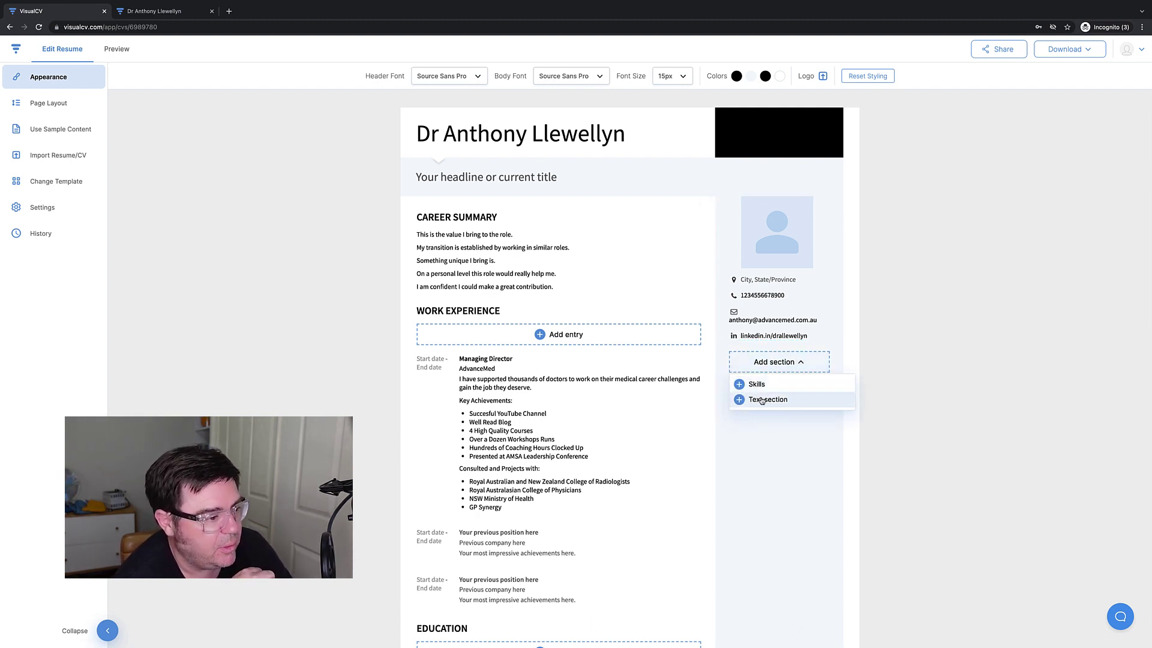
click(736, 386)
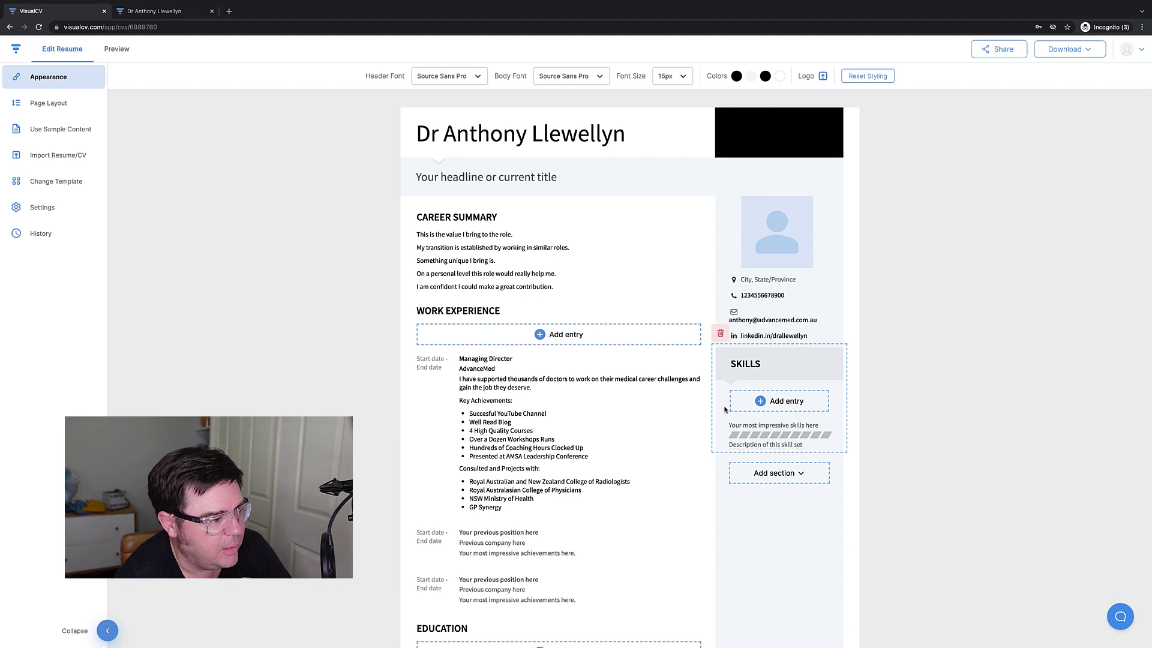
click(720, 333)
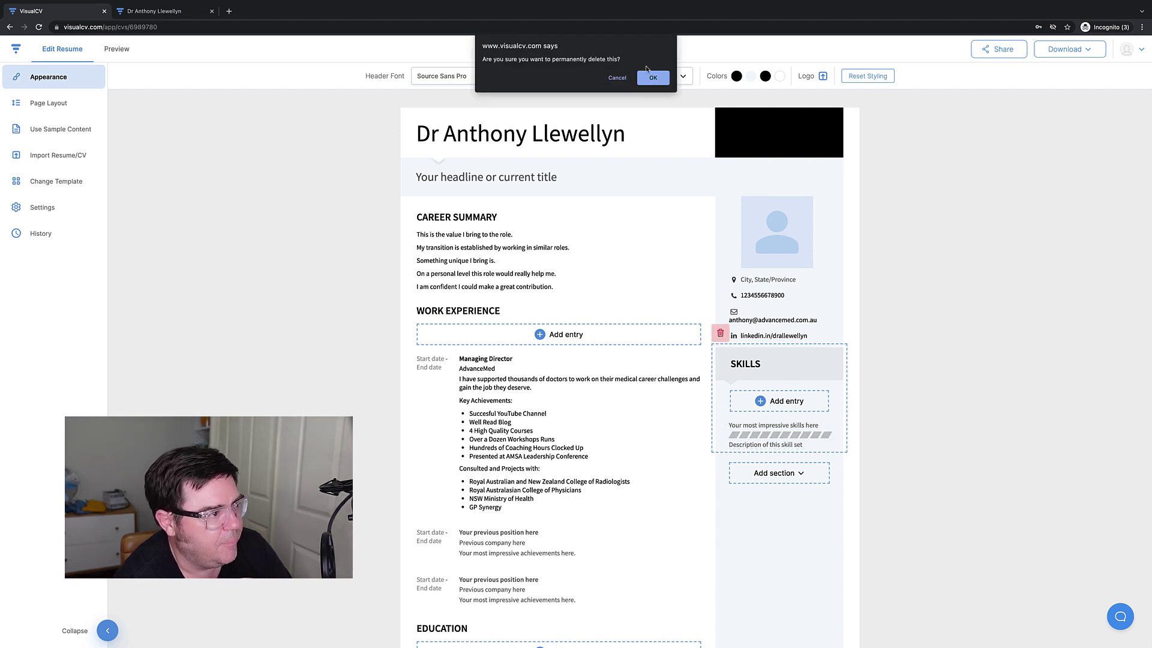
click(648, 75)
click(800, 363)
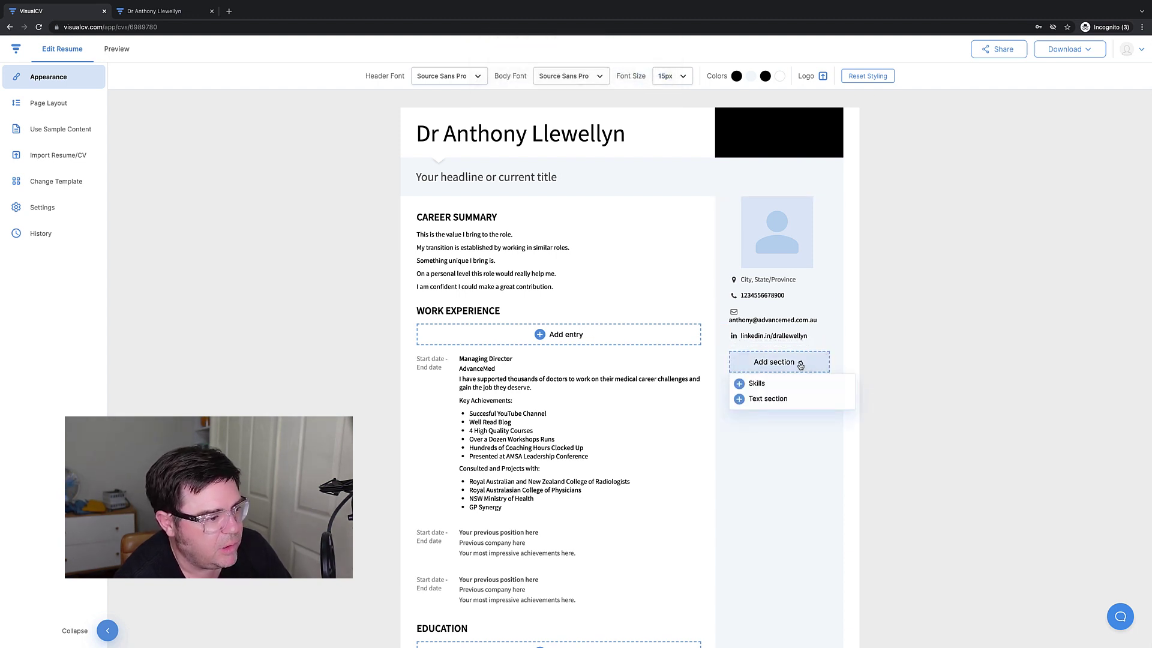
click(760, 401)
Head the sidebar section KEY INFORMATION and list MB BS, FRANZCP, AHPRA Registration and IELTS.
triple_click(732, 363)
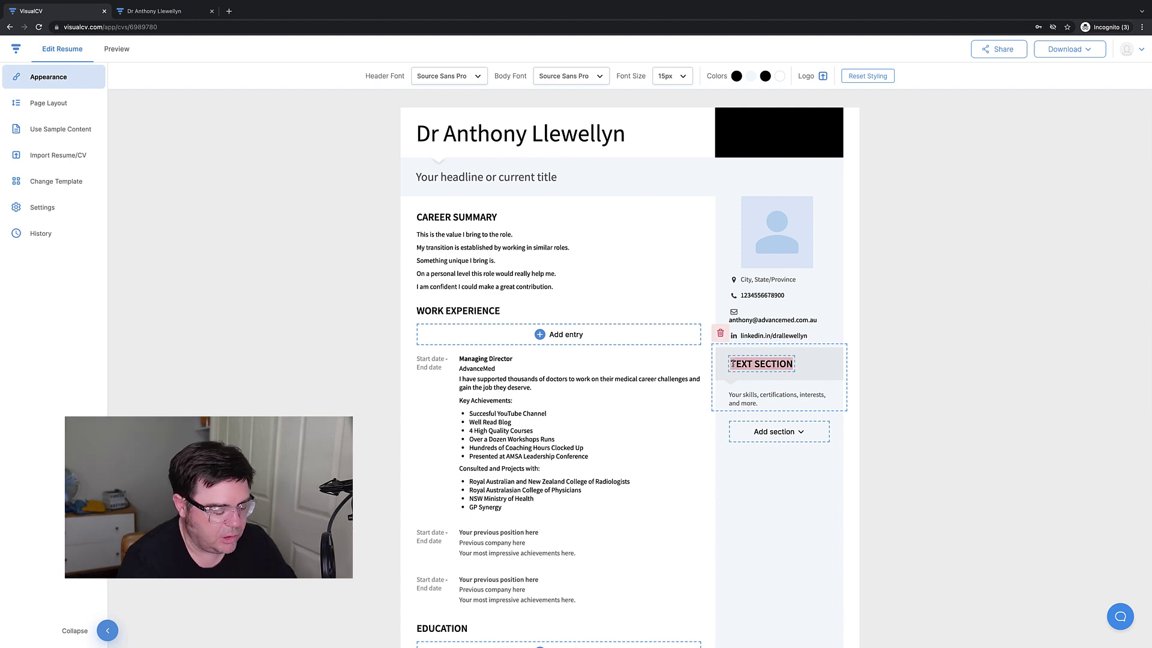
text(KEY INFORMATION)
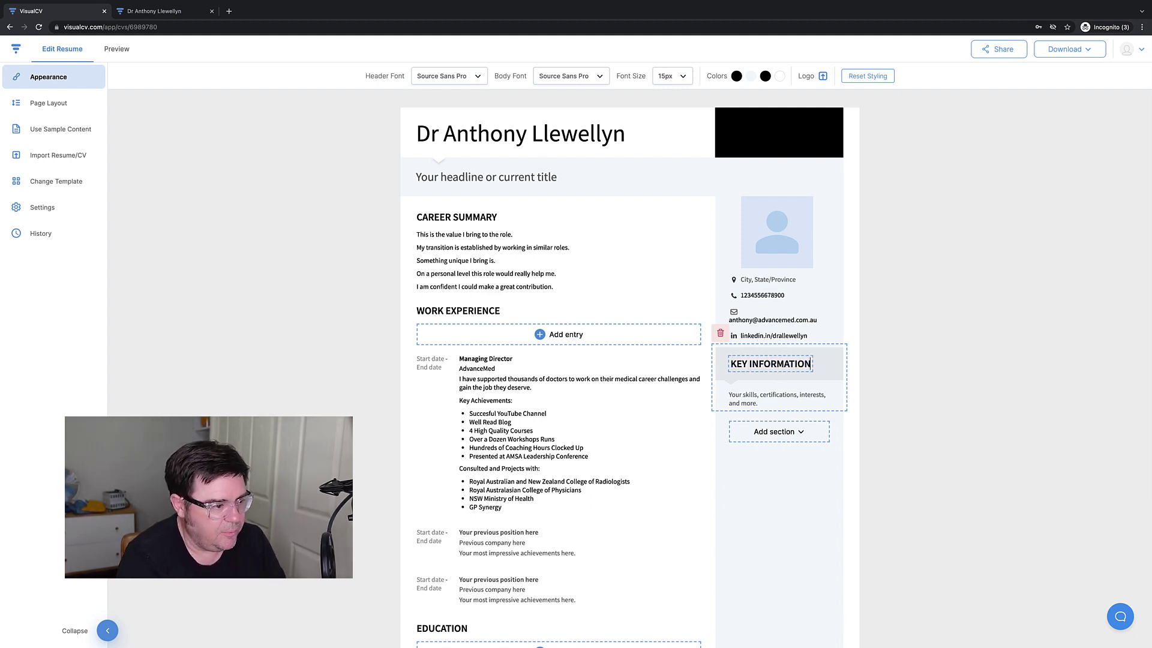
click(731, 398)
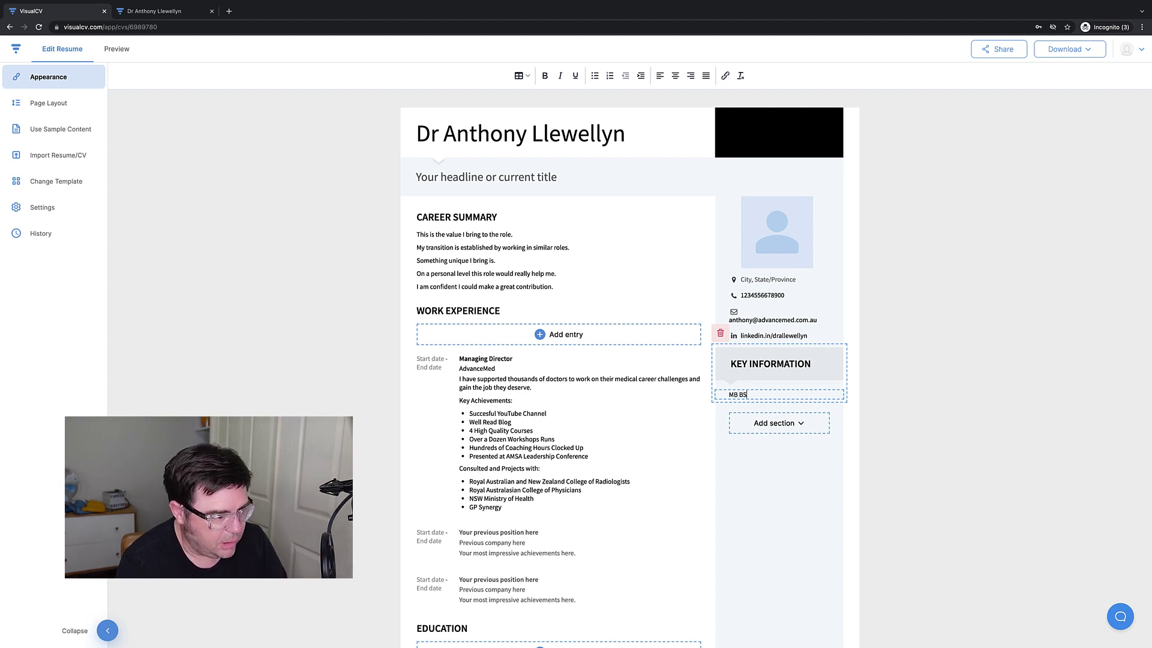
text(MB BS)
key(Return)
text(F)
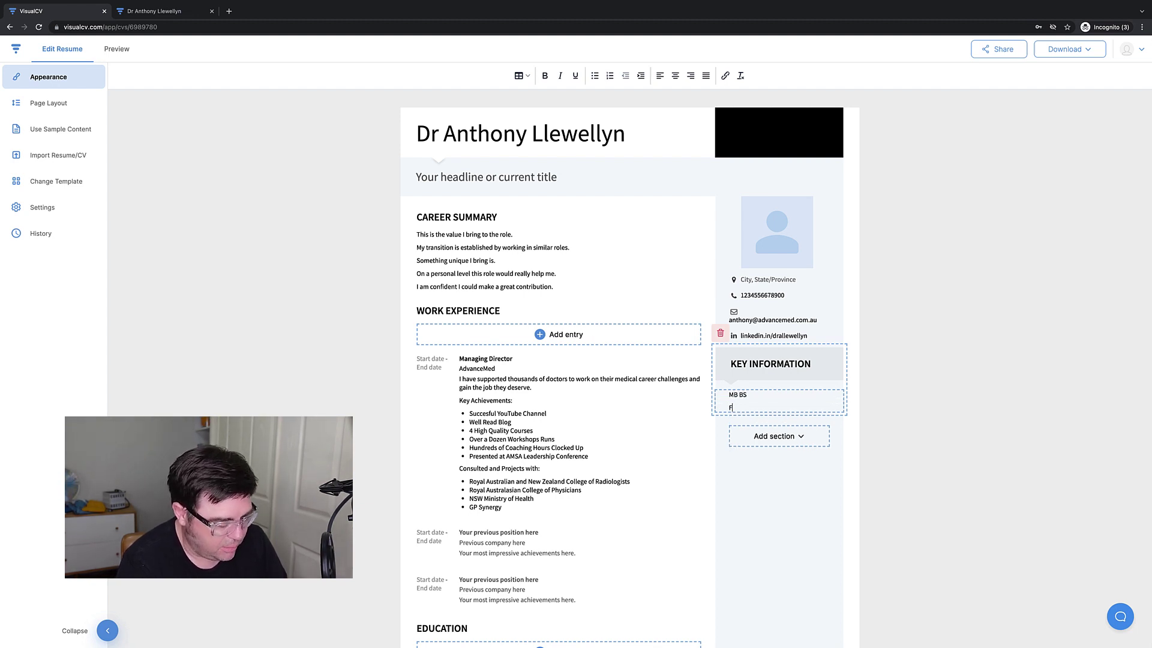
text(RANS)
text(CP)
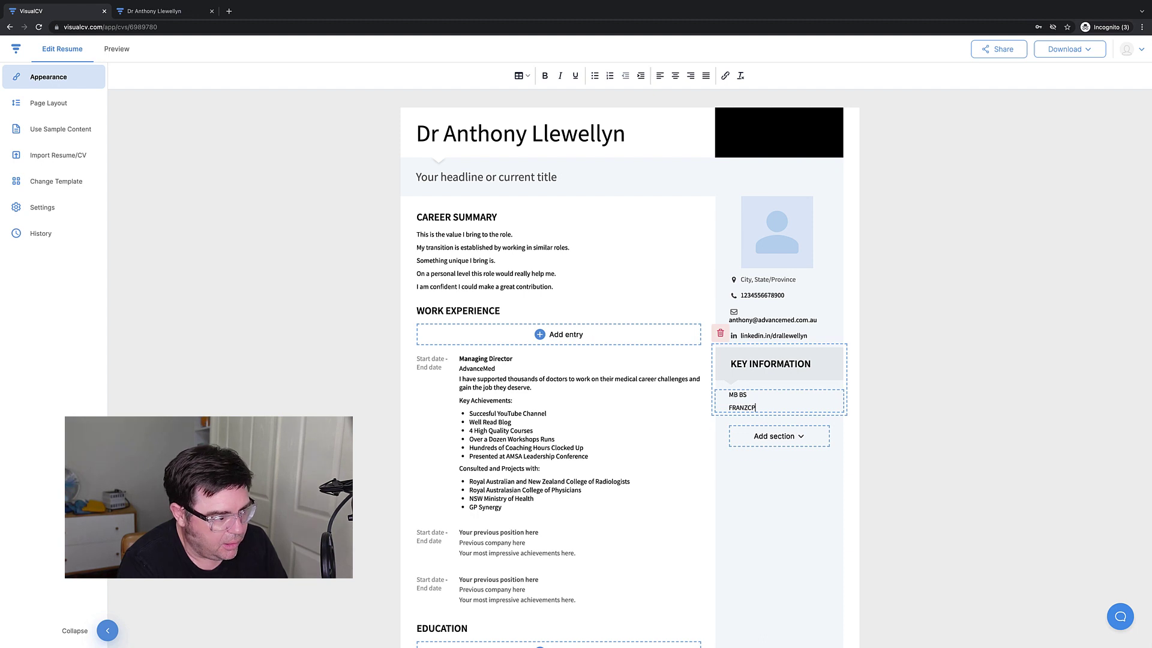
key(Return)
text(M)
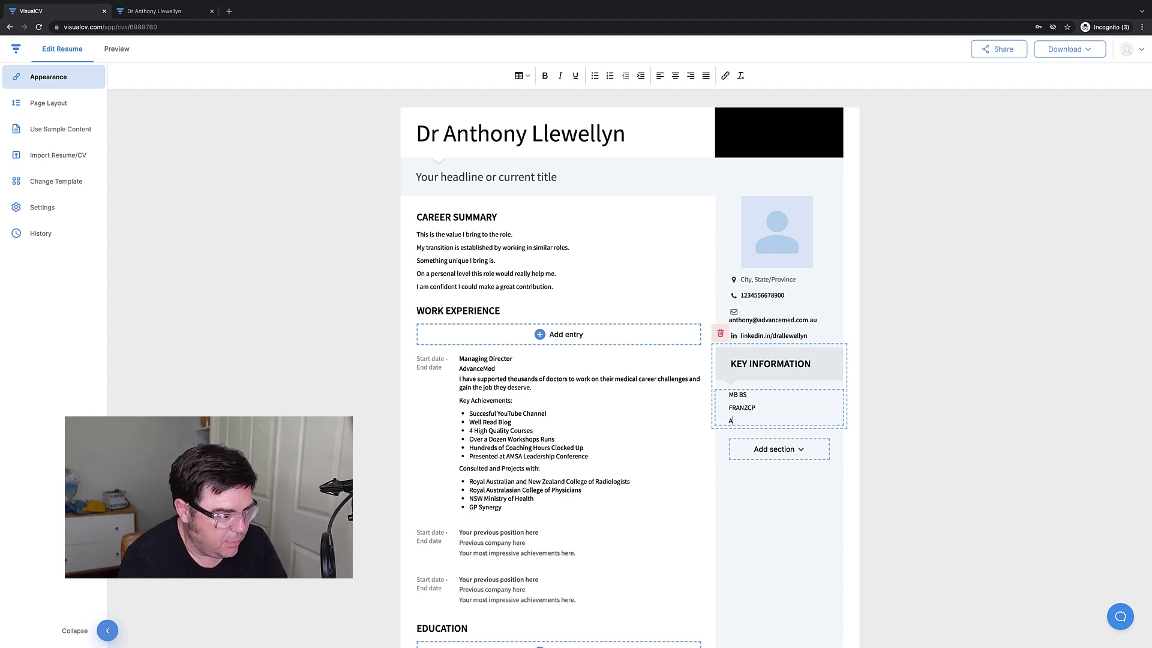
text(AHPRA Registration)
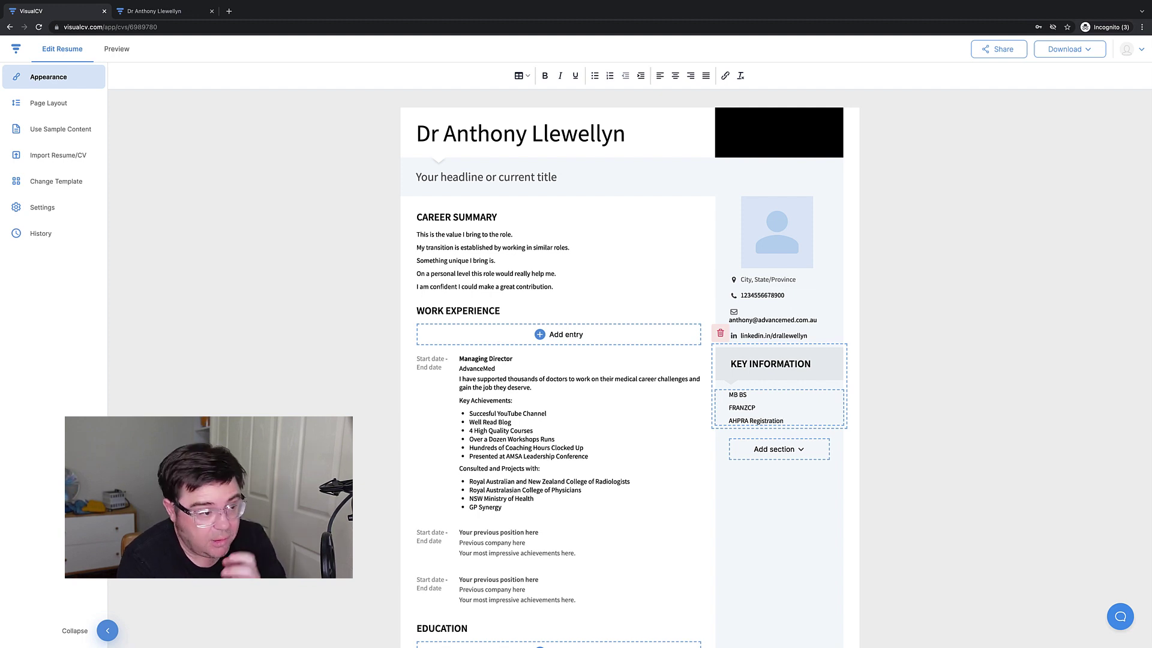
key(Return)
text(IELTS)
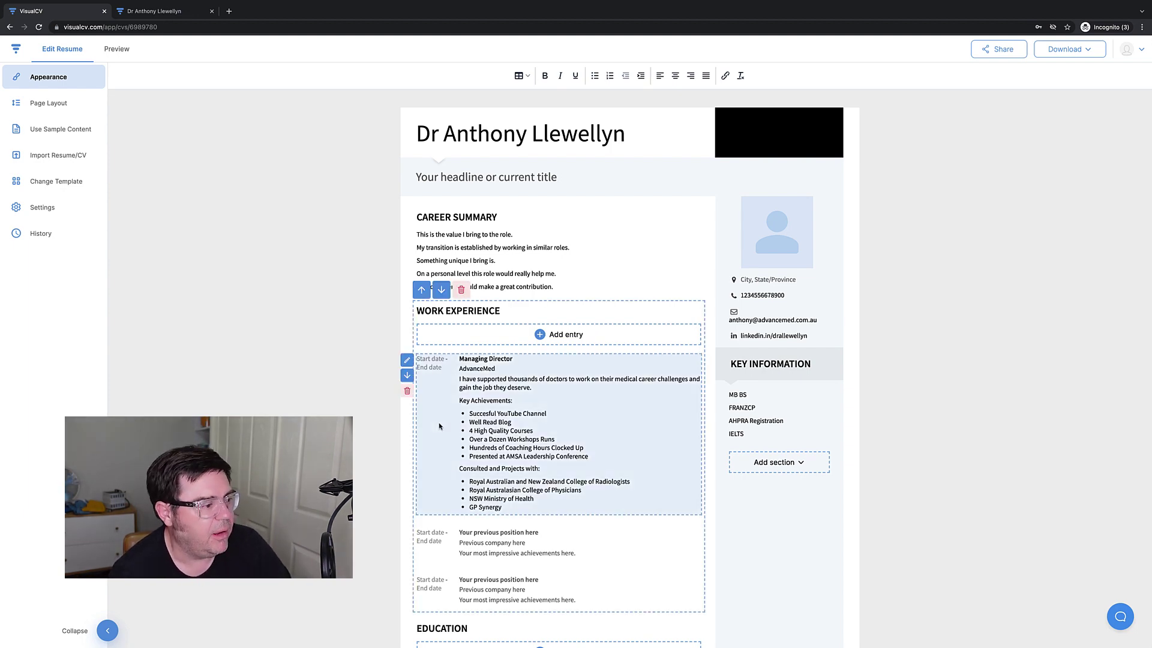
Add a text section below Education and title it REFEREES.
scroll(438, 420, down, 4)
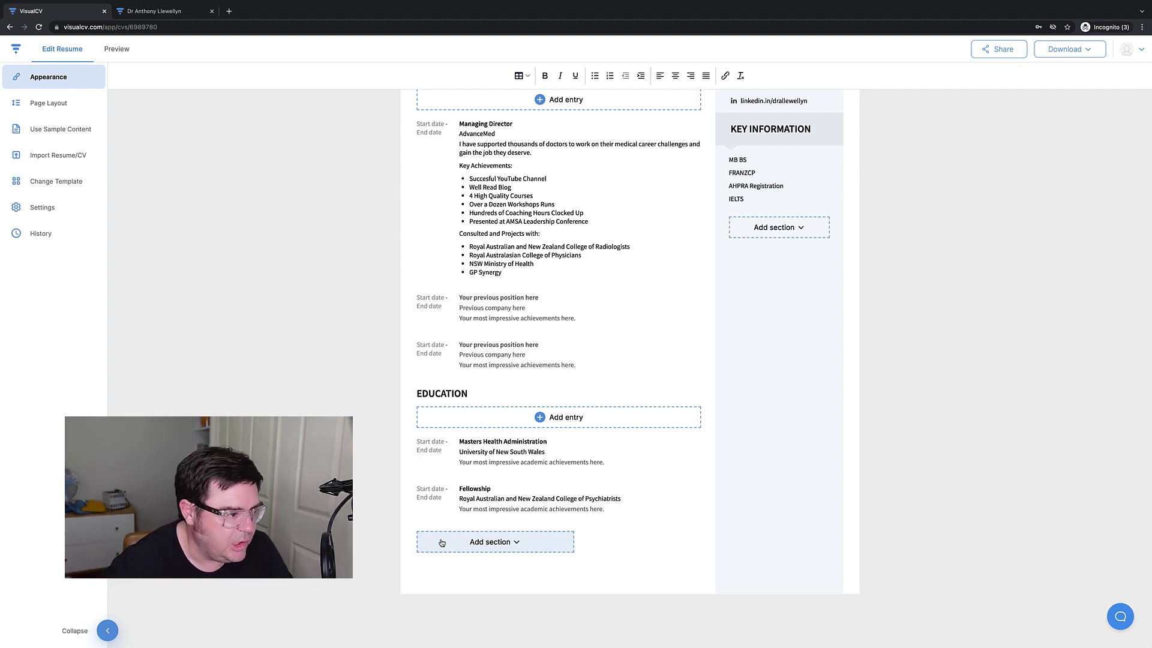
click(441, 543)
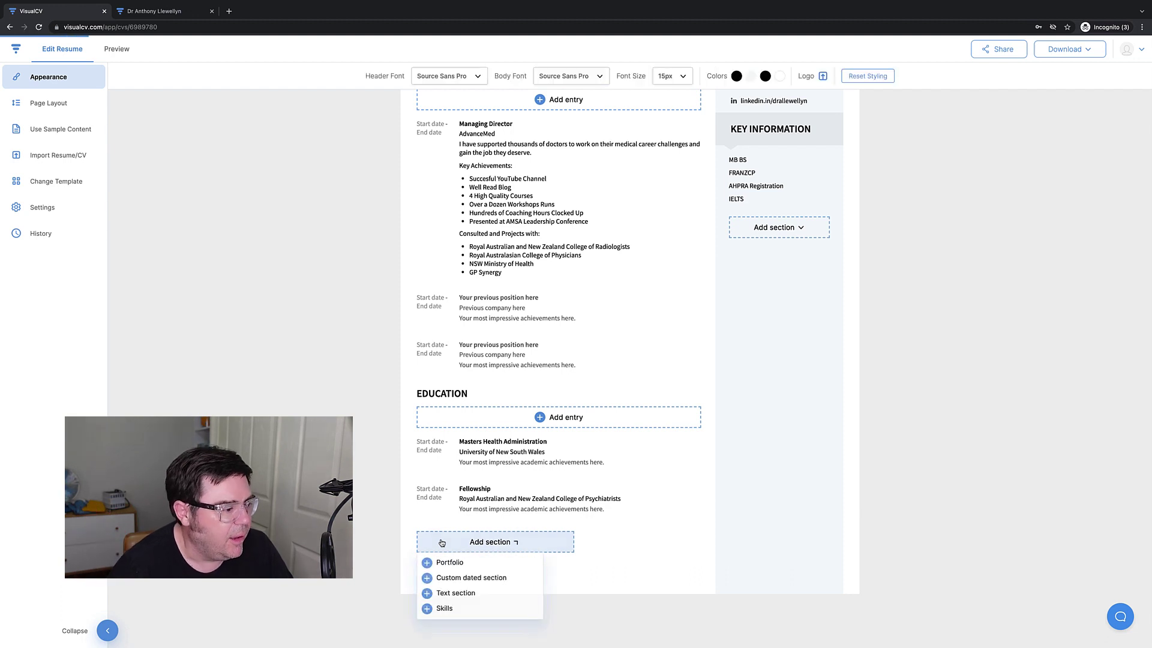
click(444, 594)
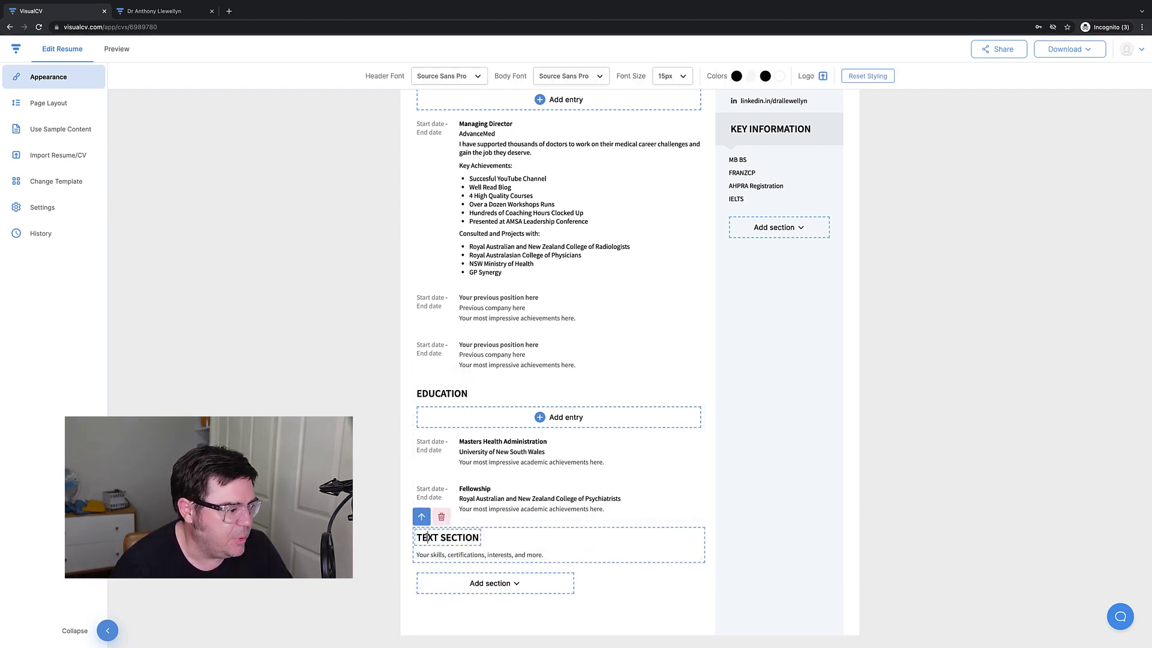
triple_click(427, 537)
text(REFER)
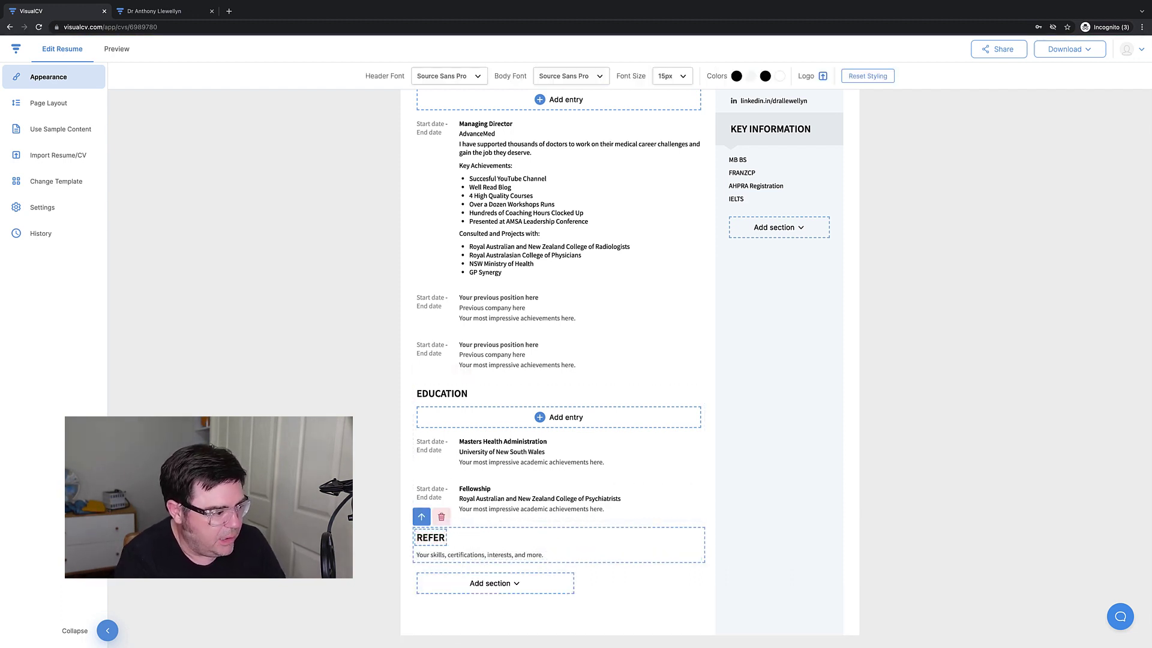
text(EES)
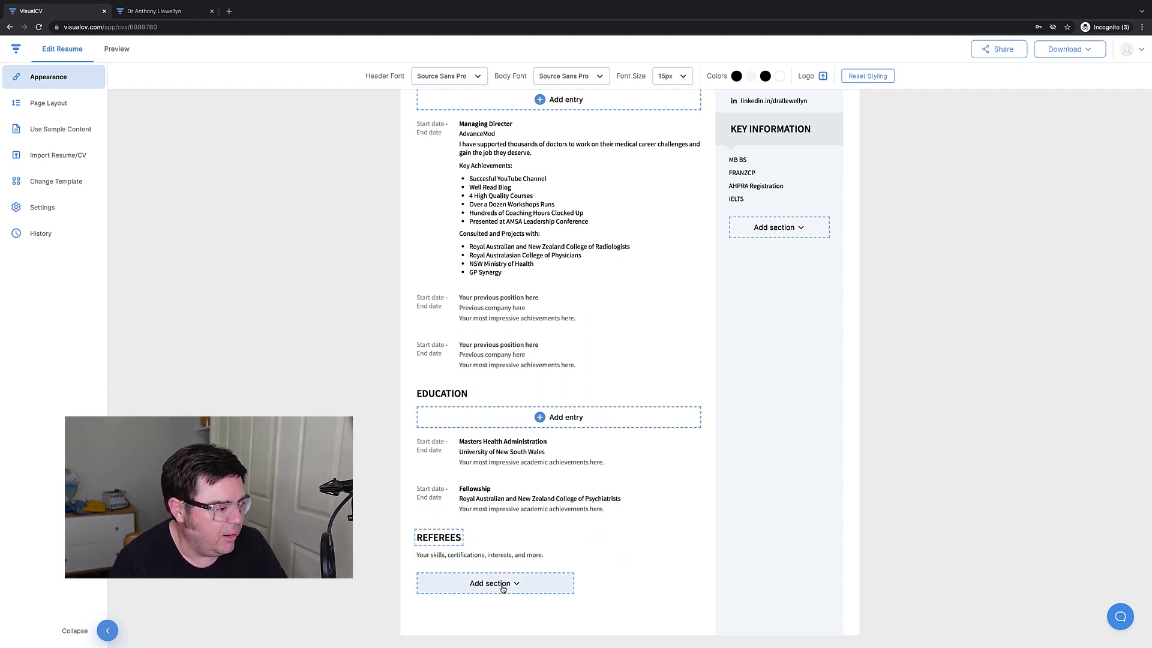
click(495, 583)
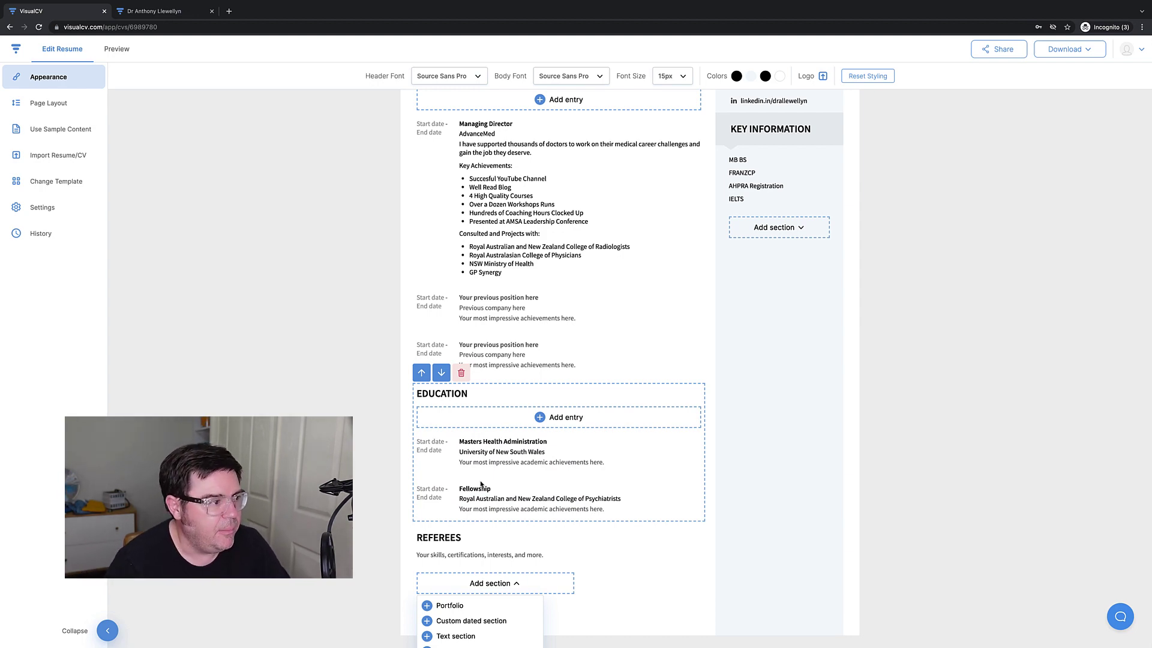
scroll(481, 483, up, 4)
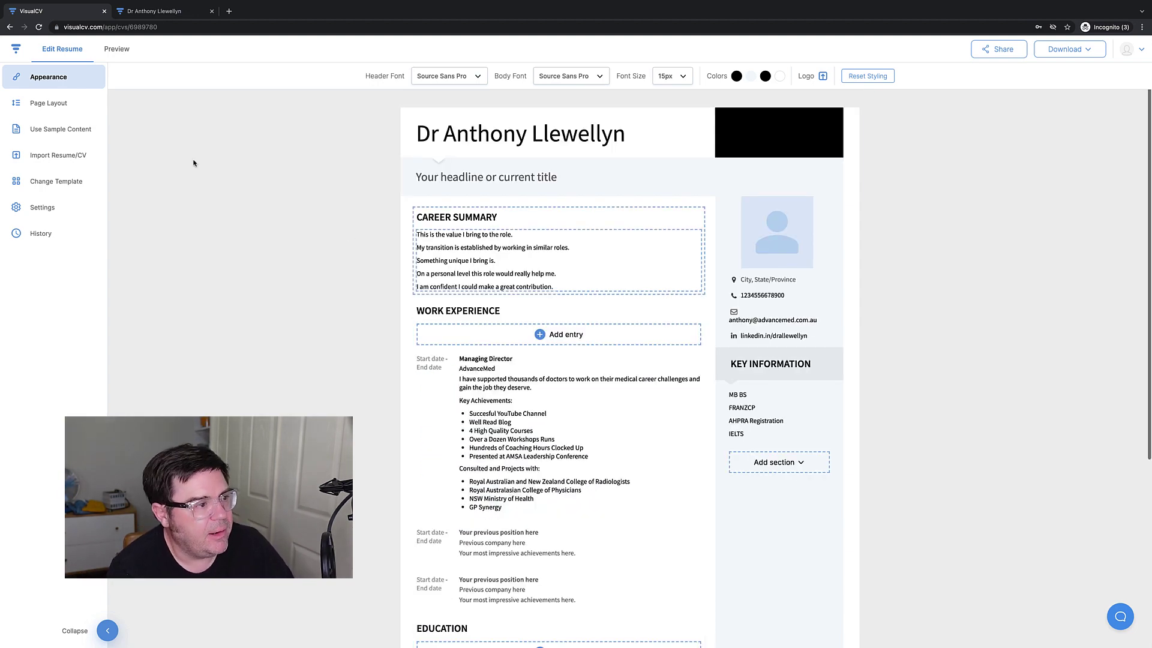
Close the old resume tab and download the resume as a PDF.
click(211, 12)
click(1065, 49)
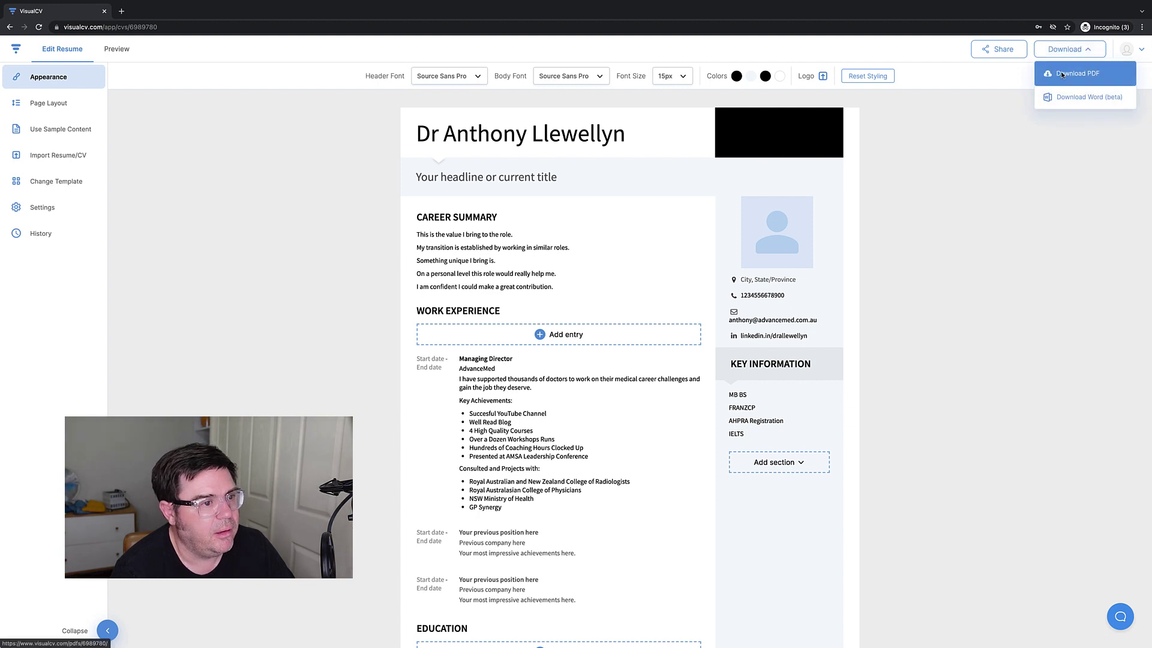
click(1063, 74)
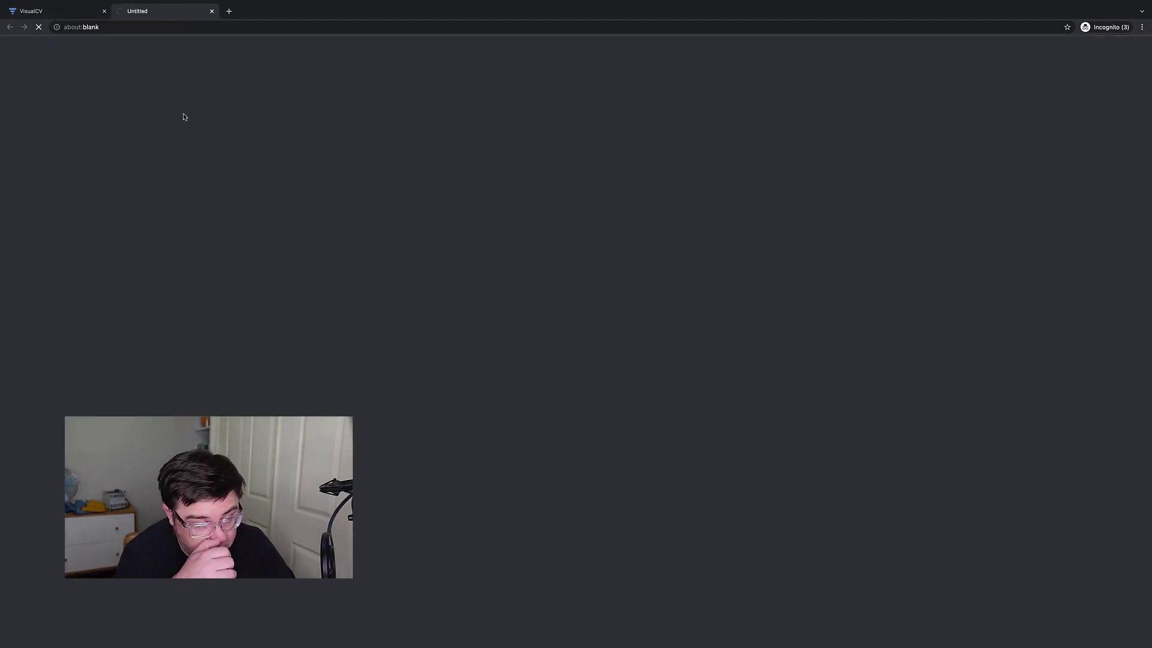